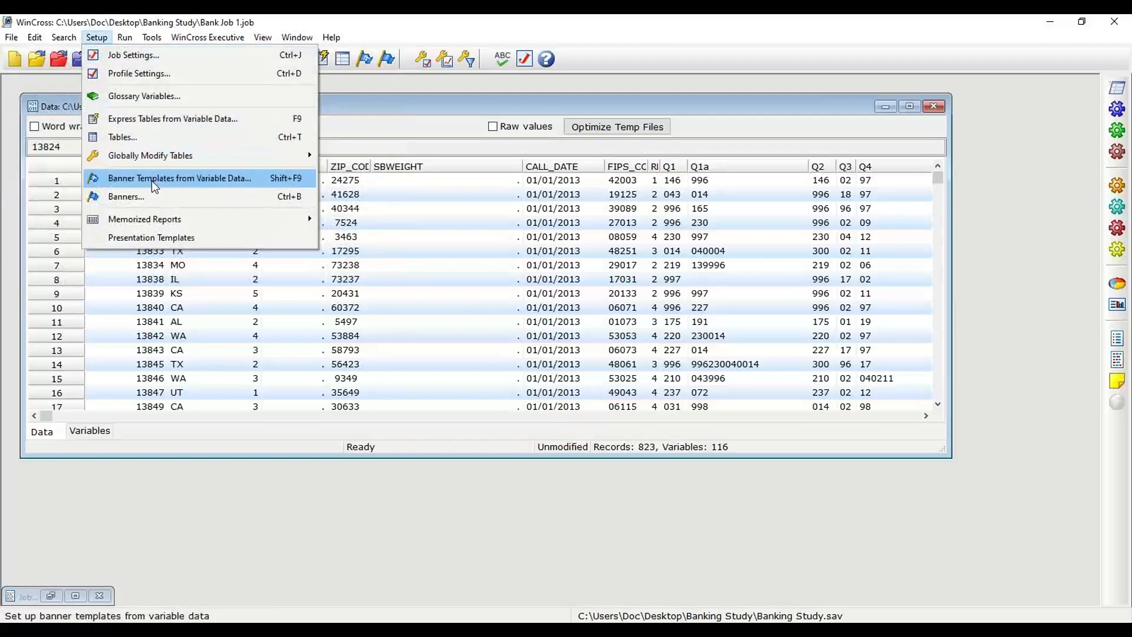
Step: Start a banner template from variable data, and open the REGION variable for adding to a new second section
{"action": "left_click", "coordinate": [151, 179]}
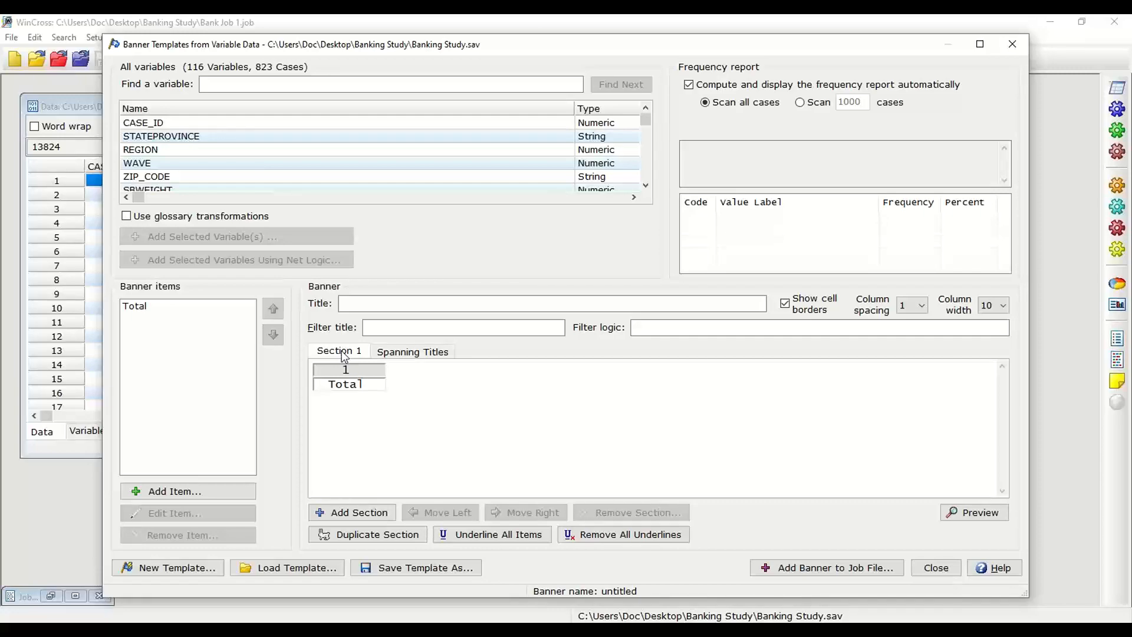
{"action": "left_click", "coordinate": [375, 518]}
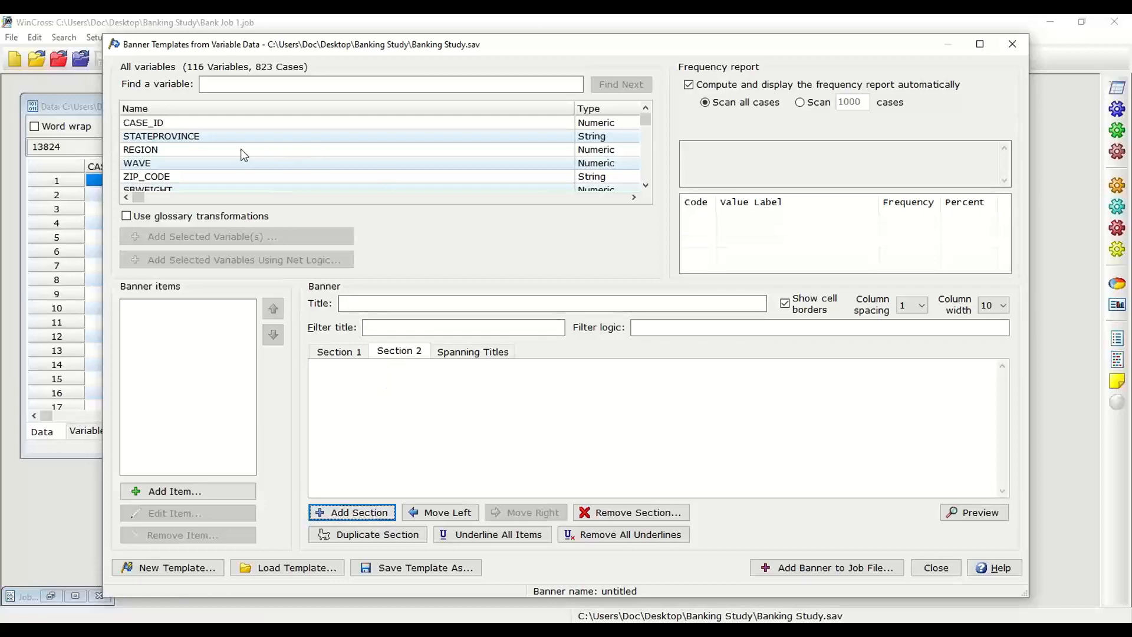
{"action": "left_click", "coordinate": [162, 149]}
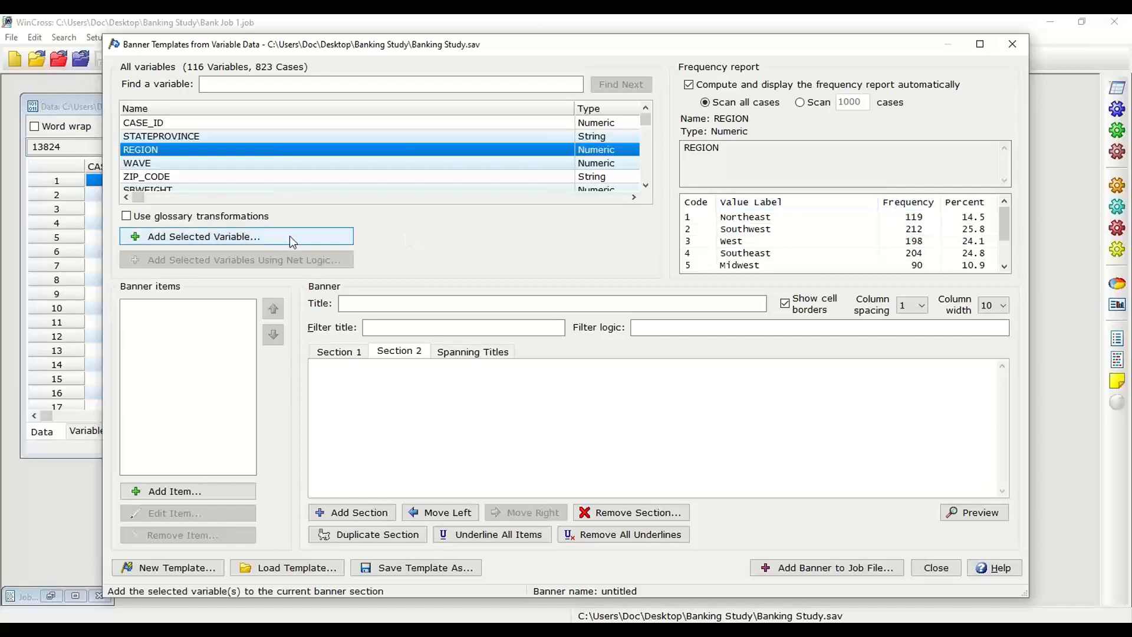
{"action": "left_click", "coordinate": [262, 239]}
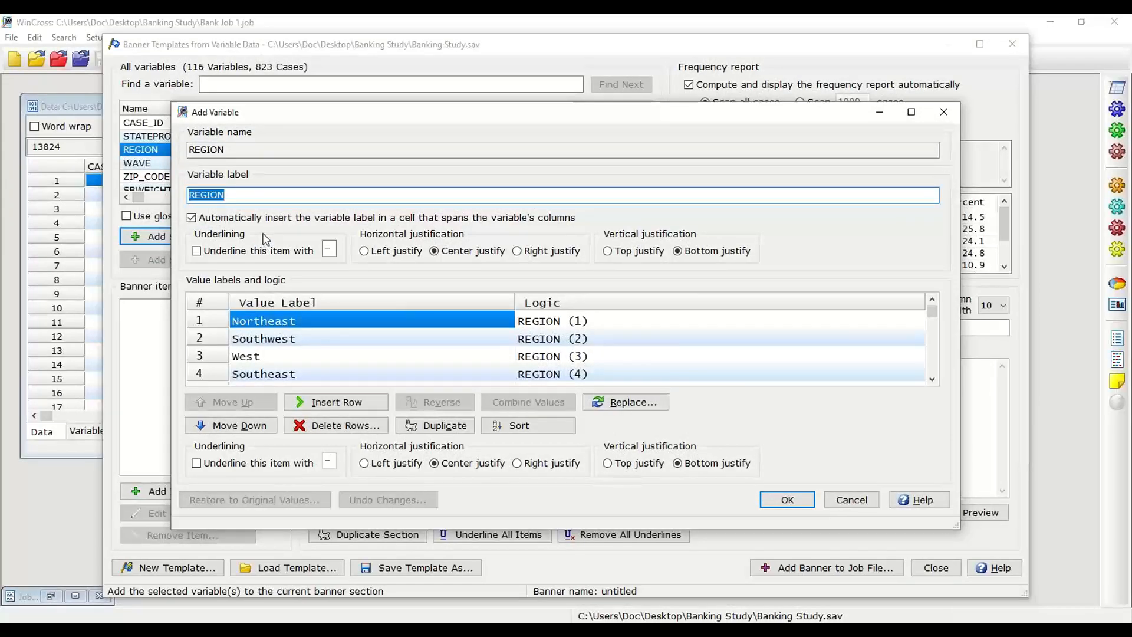
Step: Turn on underlining for the REGION label and its value labels, and add the variable to the section
{"action": "left_click", "coordinate": [237, 197]}
{"action": "left_click", "coordinate": [305, 340]}
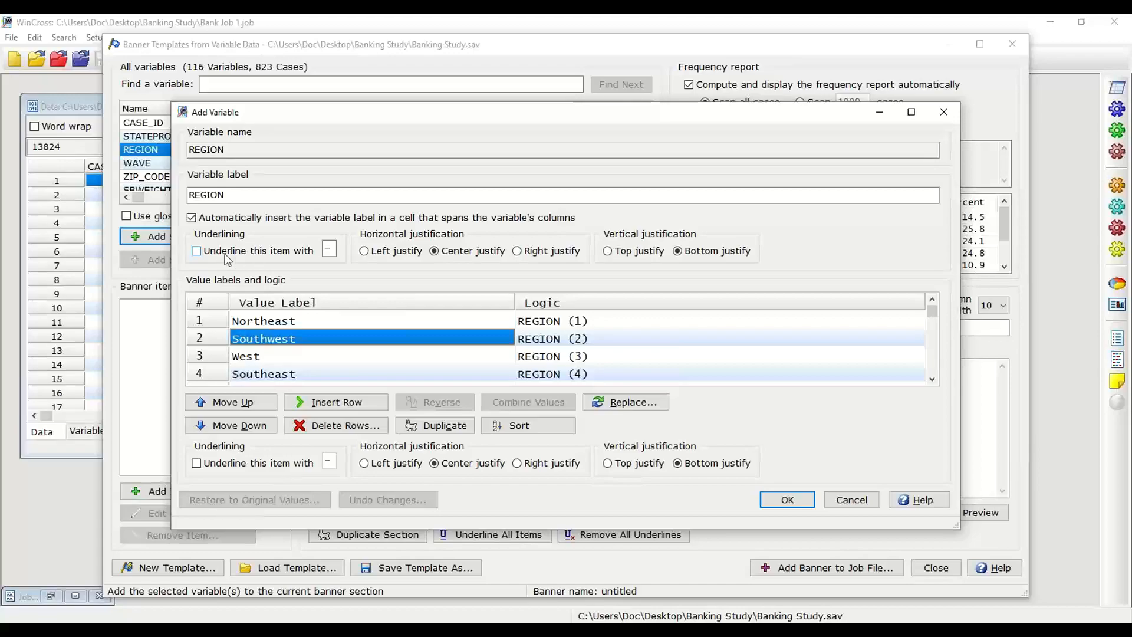
{"action": "left_click", "coordinate": [198, 251]}
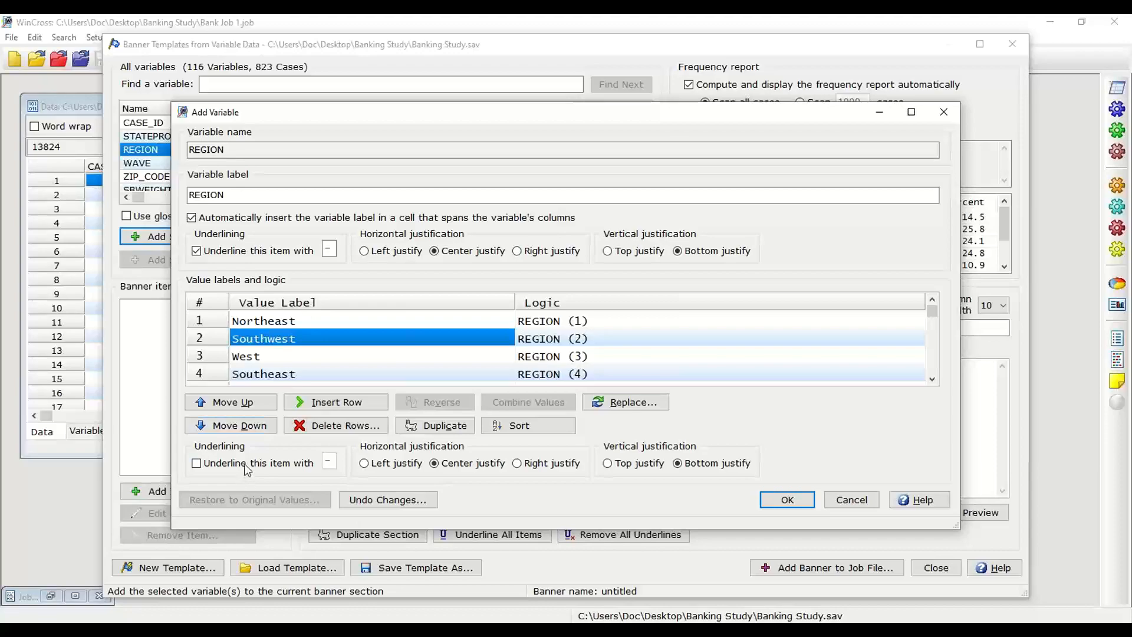
{"action": "left_click", "coordinate": [198, 464]}
{"action": "left_click", "coordinate": [789, 501]}
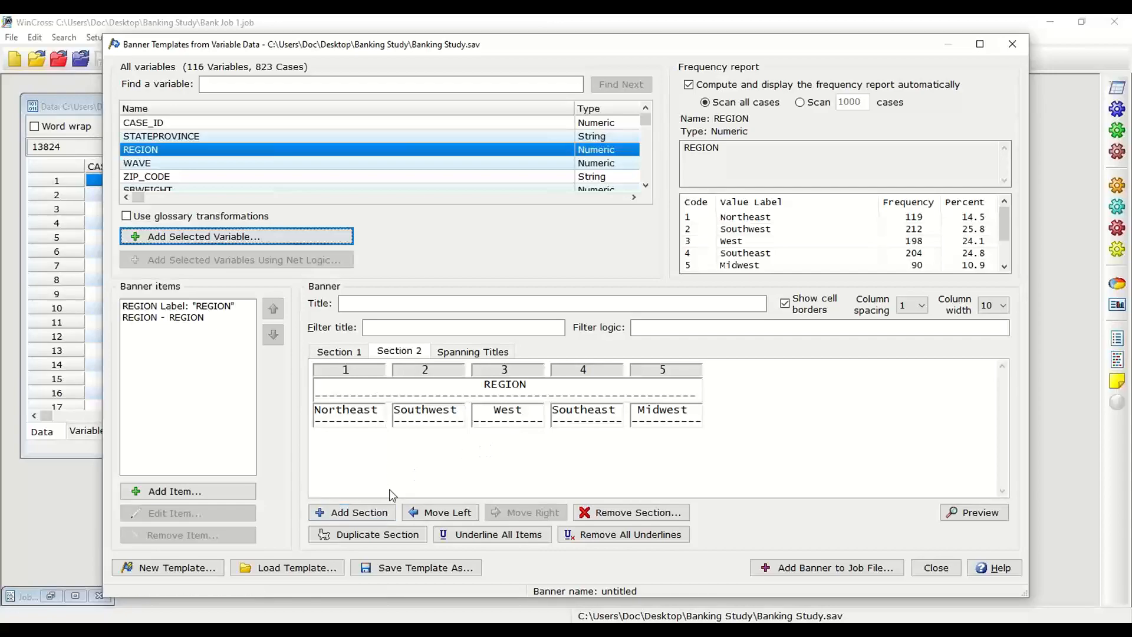
Step: Create a third banner section and open the QD1 age variable for adding to it
{"action": "left_click", "coordinate": [372, 513]}
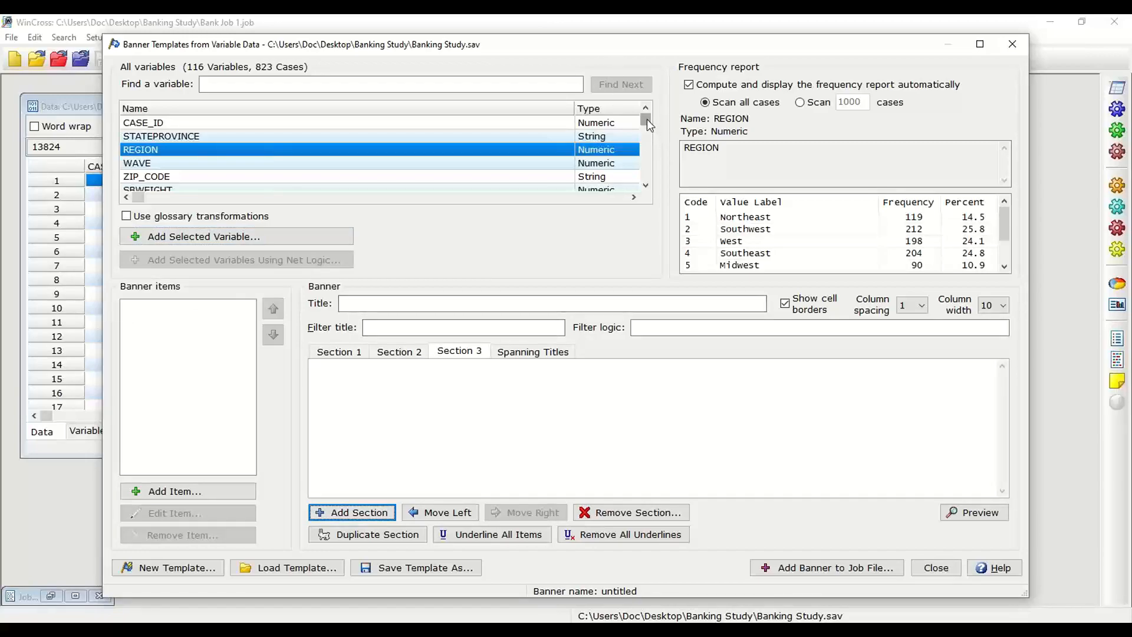
{"action": "left_click_drag", "start_coordinate": [647, 119], "coordinate": [646, 176]}
{"action": "scroll", "coordinate": [645, 109], "scroll_direction": "up", "scroll_amount": 1}
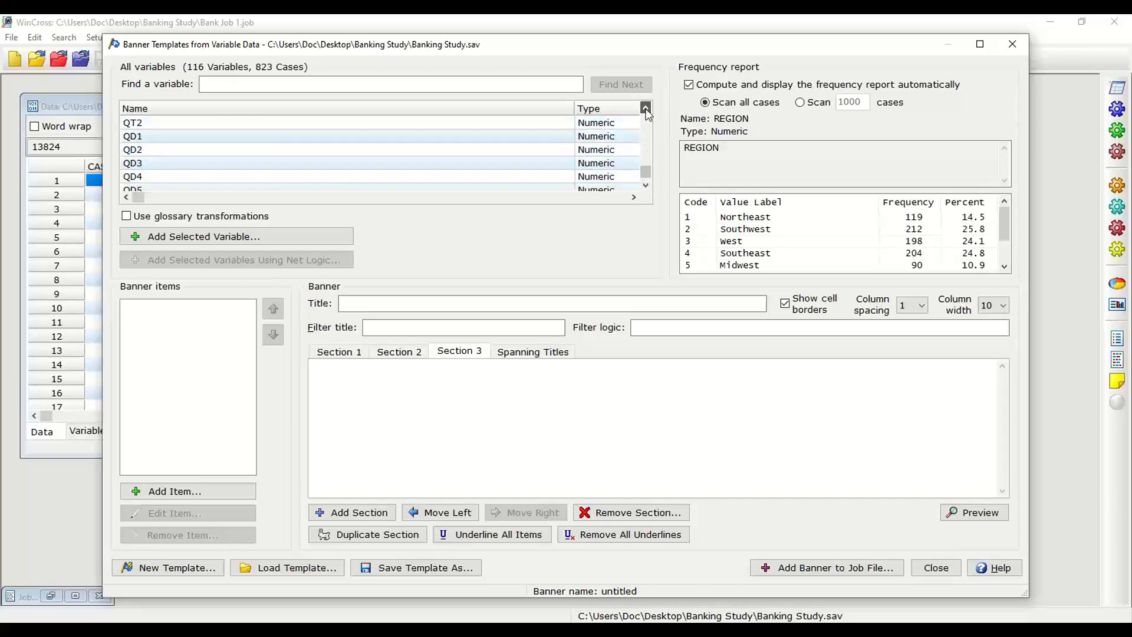
{"action": "left_click", "coordinate": [135, 140]}
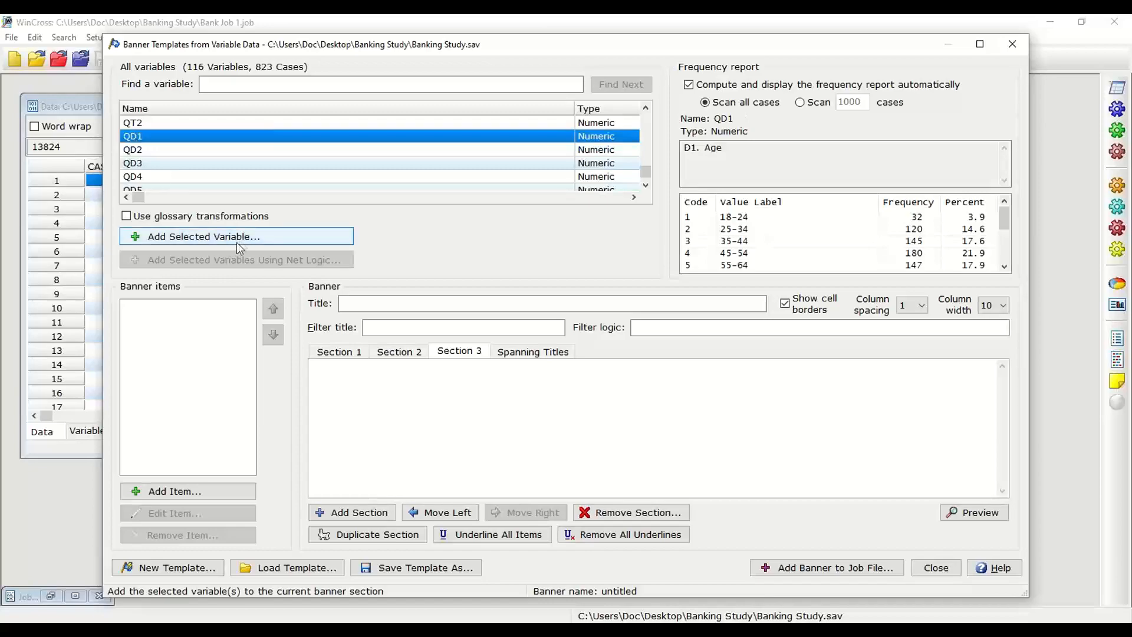
{"action": "left_click", "coordinate": [242, 239]}
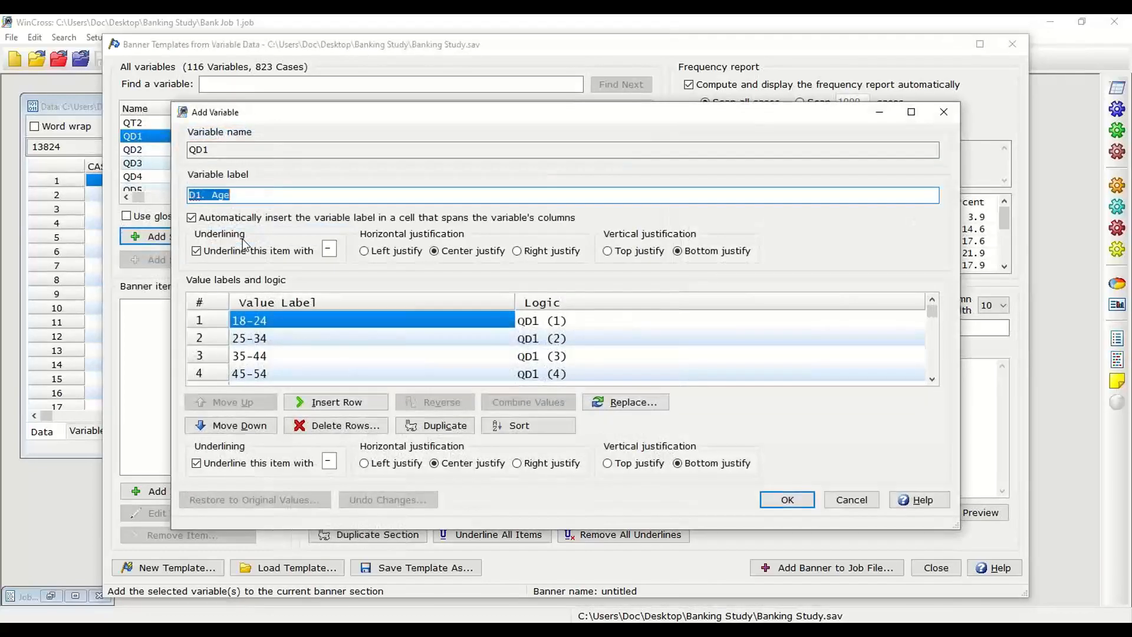
Step: Shorten the variable label of QD1 to "Age"
{"action": "left_click", "coordinate": [216, 195]}
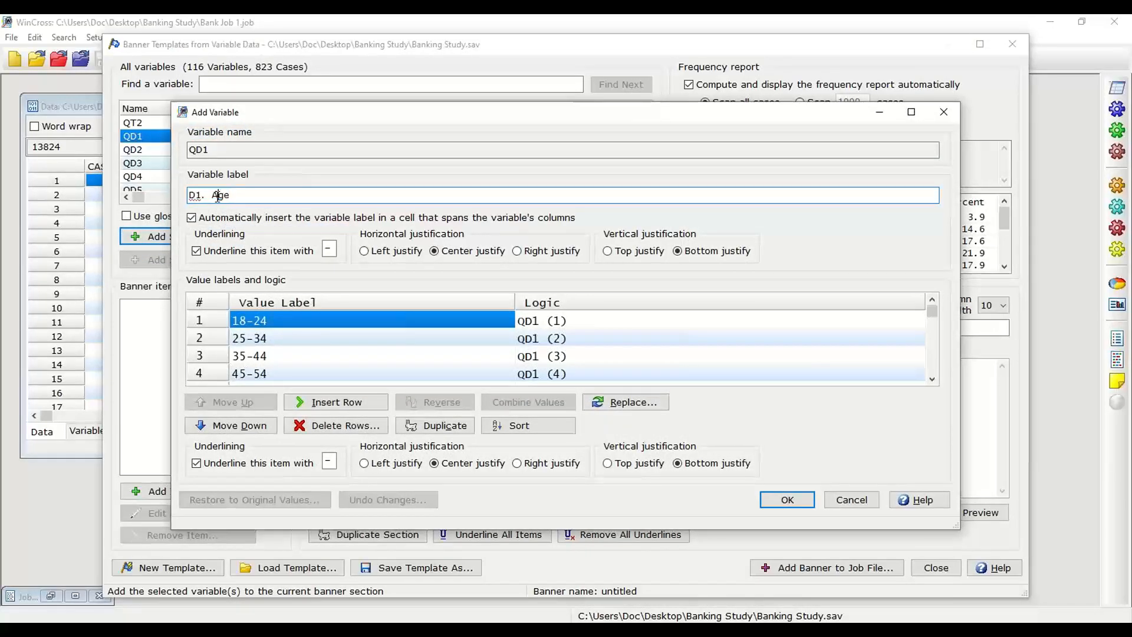
{"action": "left_click_drag", "start_coordinate": [212, 195], "coordinate": [144, 197]}
{"action": "key", "text": "BackSpace"}
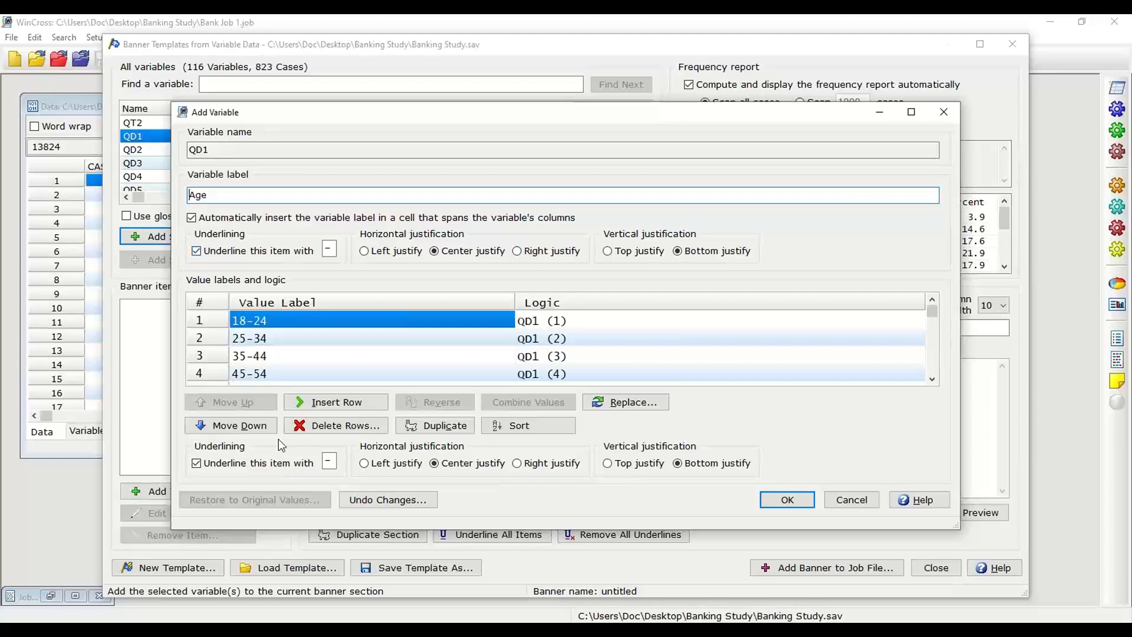
Step: Combine the 18-24 and 25-34 values into one row and label it 18-34
{"action": "left_click", "coordinate": [371, 355]}
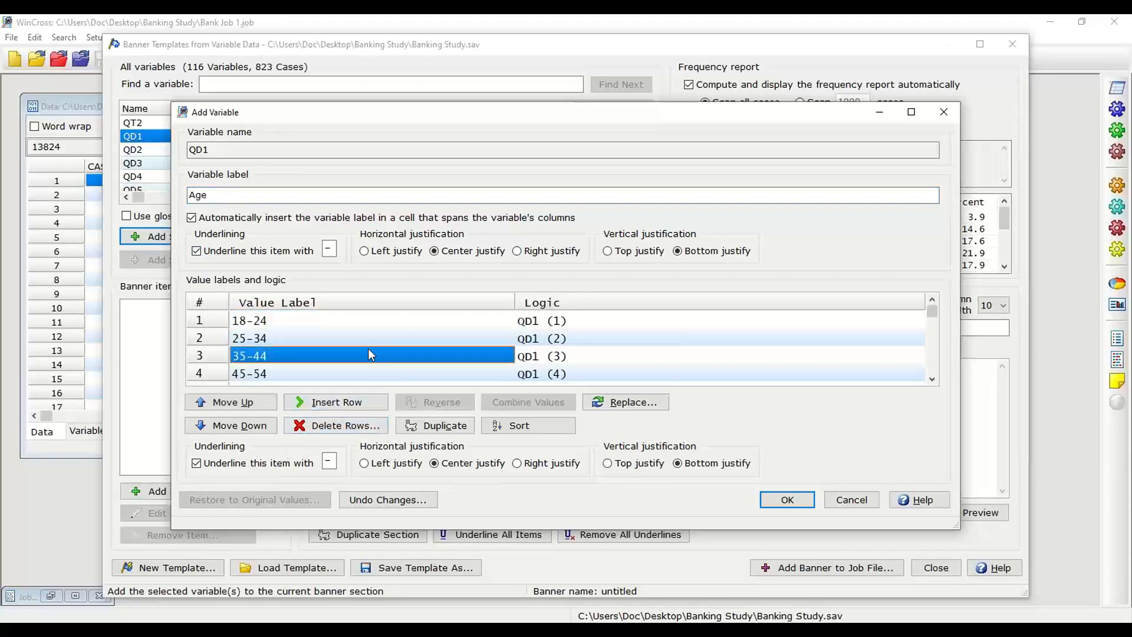
{"action": "scroll", "coordinate": [367, 348], "scroll_direction": "down", "scroll_amount": 2}
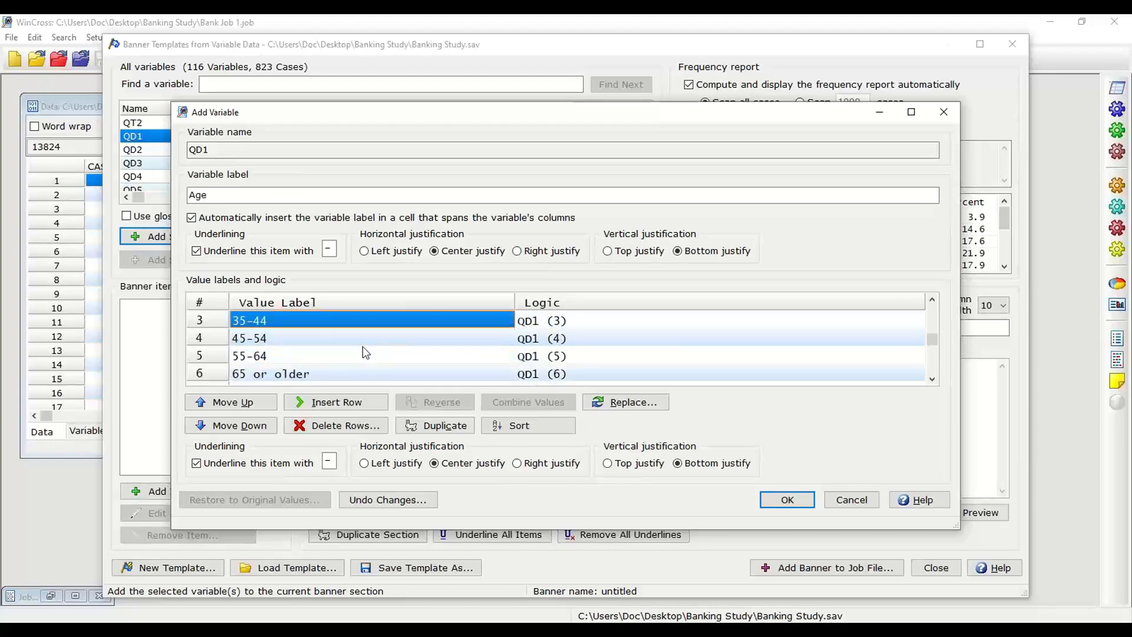
{"action": "scroll", "coordinate": [361, 348], "scroll_direction": "up", "scroll_amount": 2}
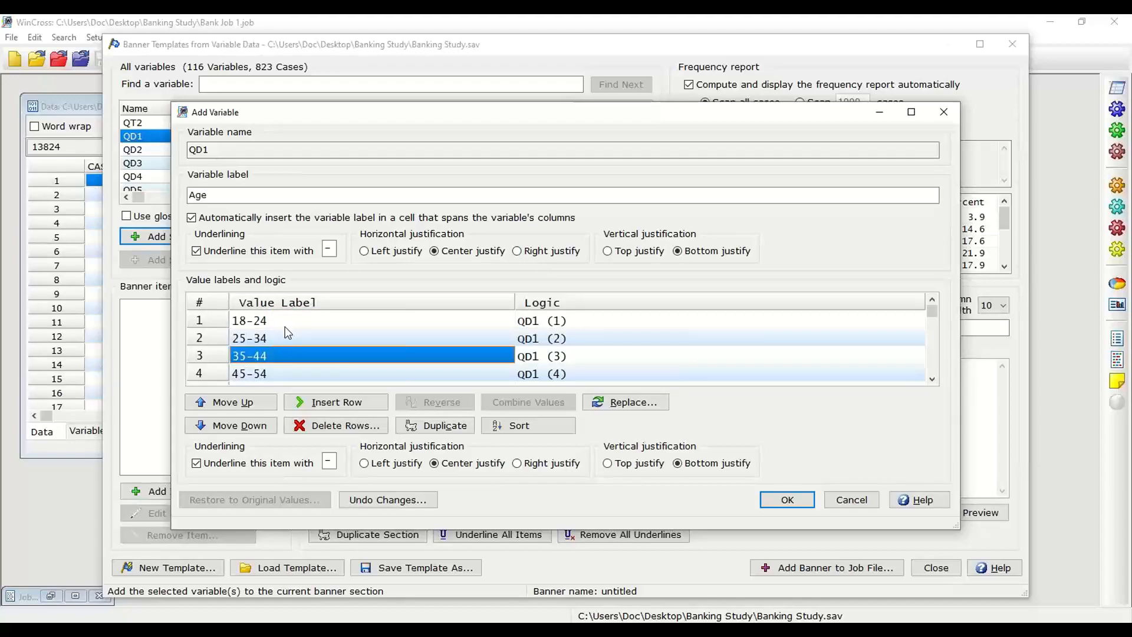
{"action": "left_click", "coordinate": [253, 323]}
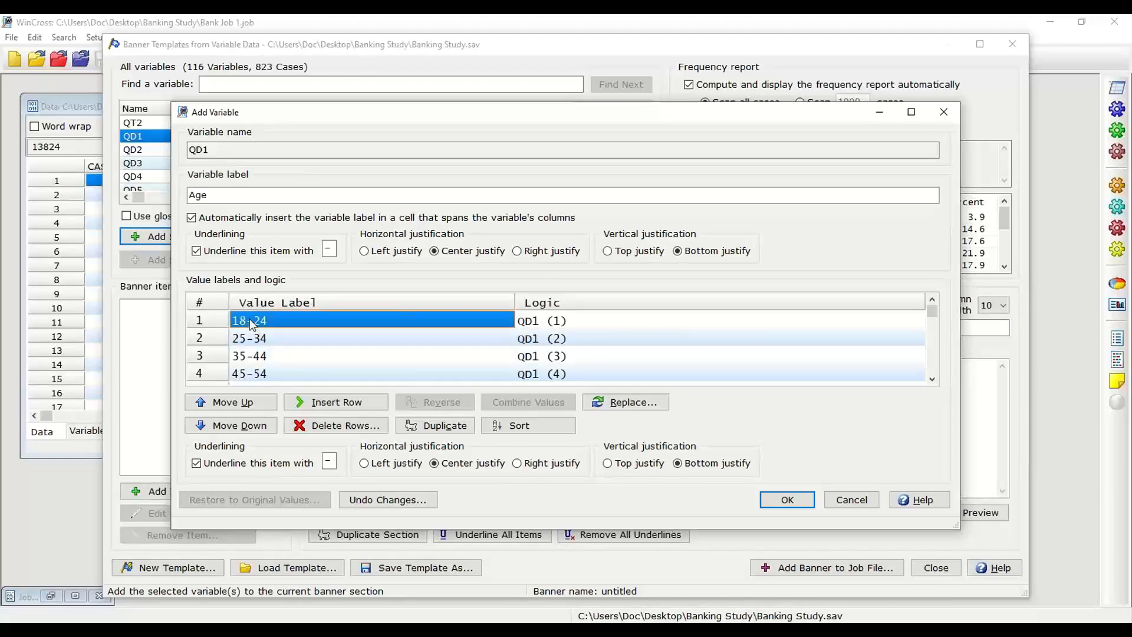
{"action": "left_click_drag", "start_coordinate": [253, 323], "coordinate": [254, 340]}
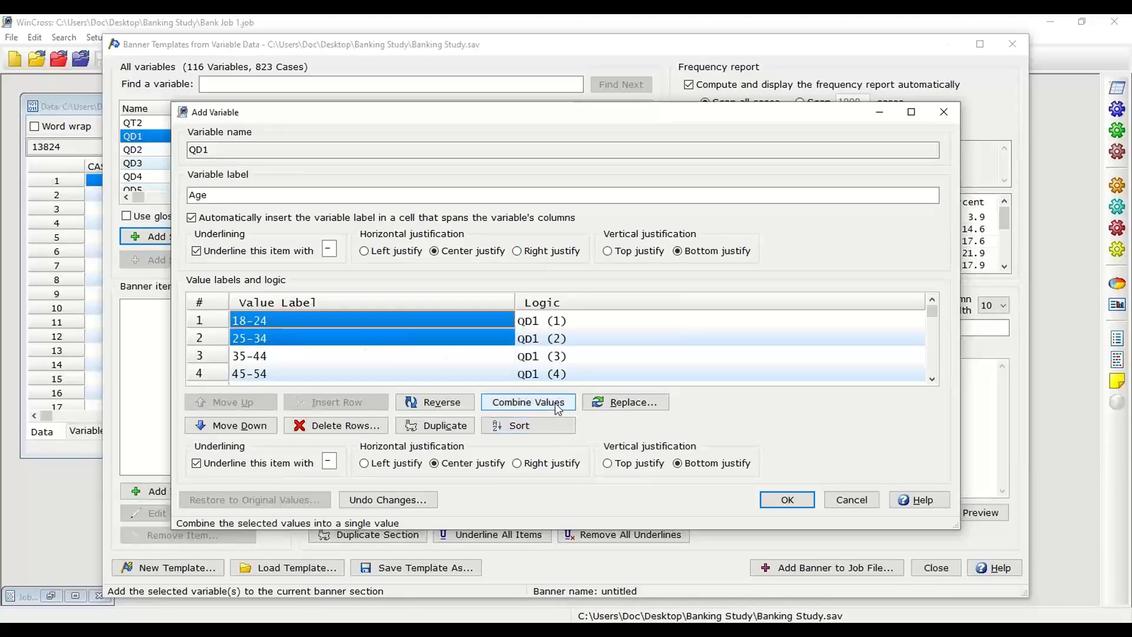
{"action": "left_click", "coordinate": [557, 406]}
{"action": "left_click", "coordinate": [561, 326]}
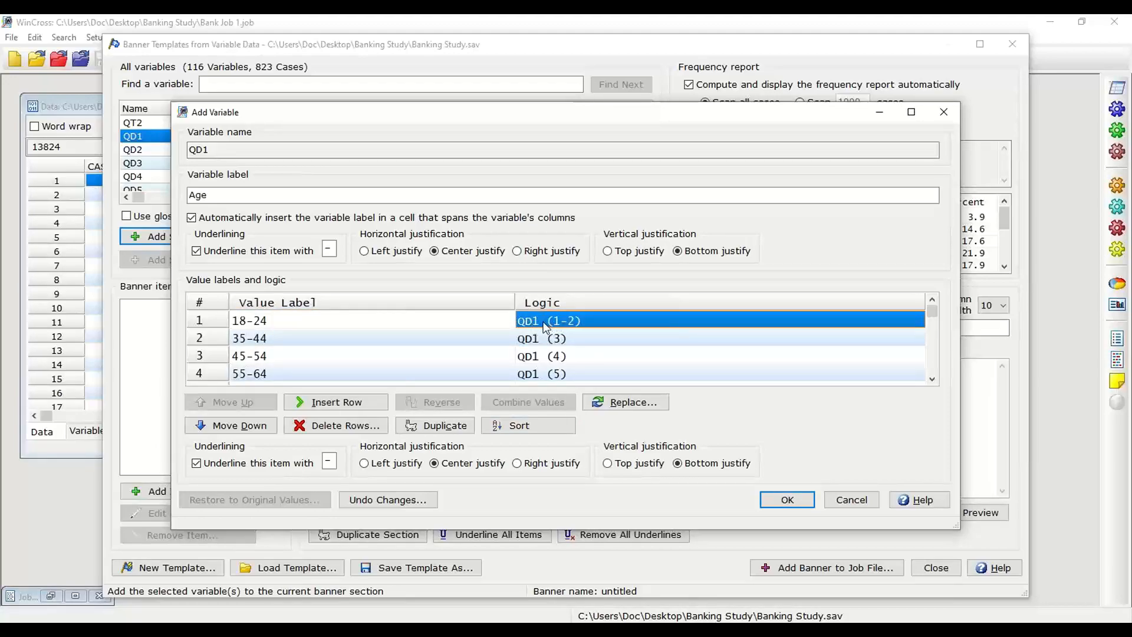
{"action": "left_click", "coordinate": [254, 320]}
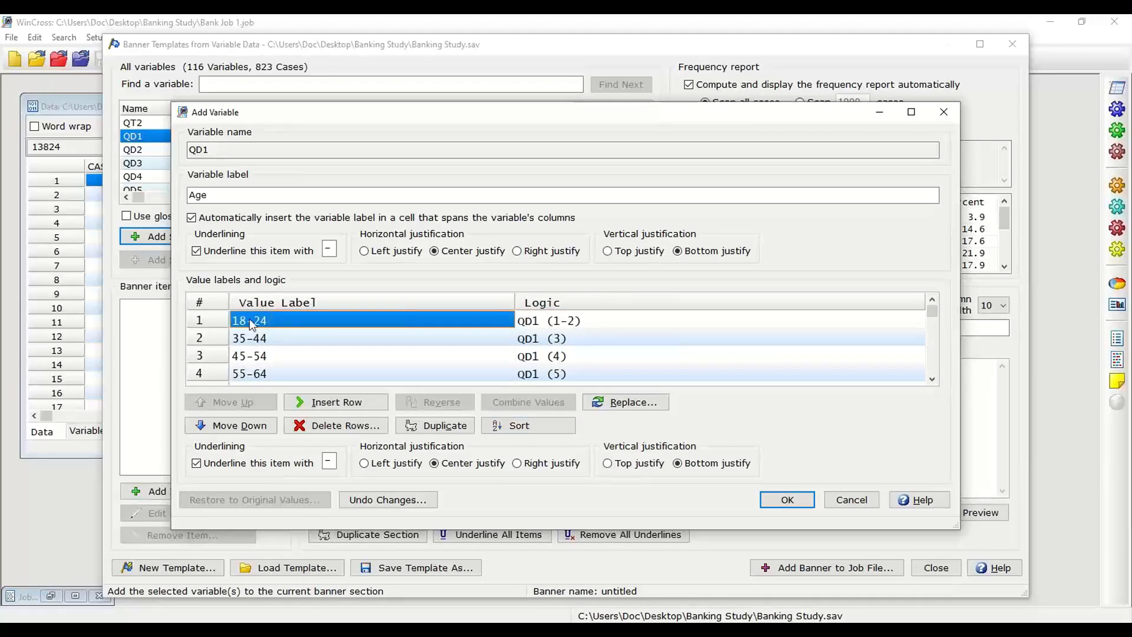
{"action": "left_click", "coordinate": [253, 319]}
{"action": "left_click_drag", "start_coordinate": [253, 319], "coordinate": [265, 315]}
{"action": "type", "text": "3"}
Step: Combine the 35-44 and 45-54 values into one row and label it 35-54
{"action": "left_click", "coordinate": [276, 341]}
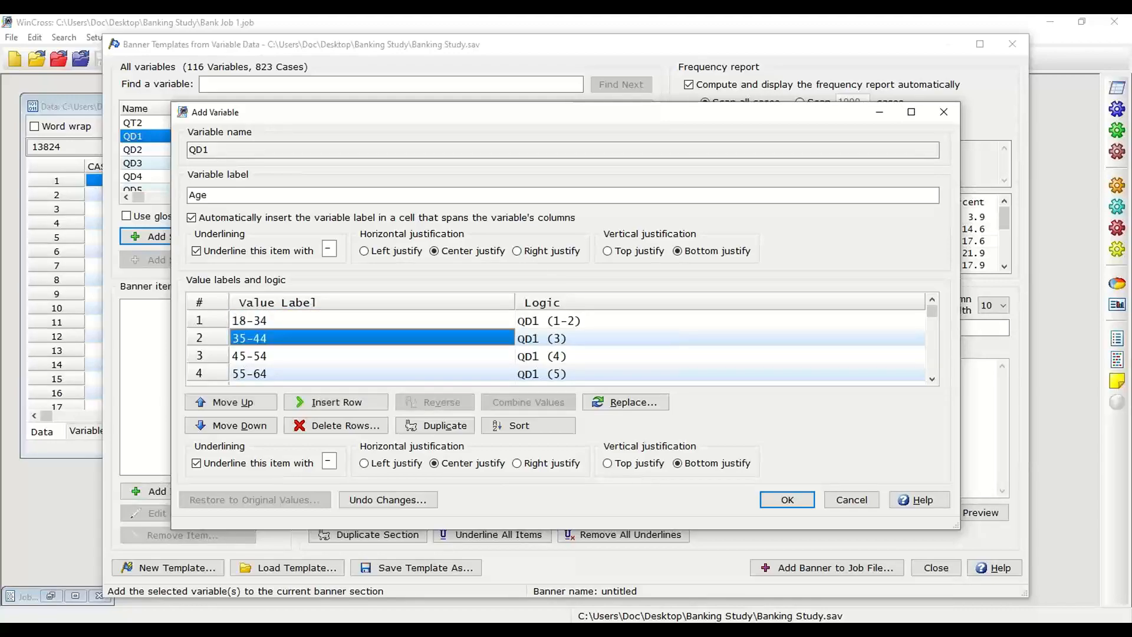
{"action": "left_click", "coordinate": [277, 351], "text": "shift"}
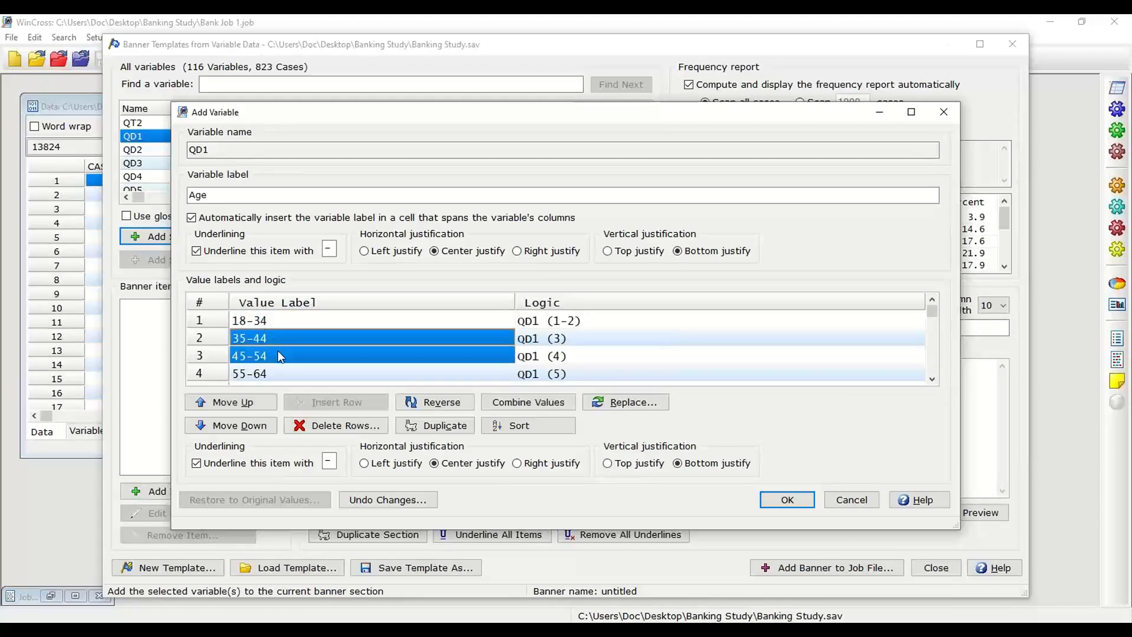
{"action": "left_click", "coordinate": [528, 402]}
{"action": "left_click", "coordinate": [245, 333]}
{"action": "left_click_drag", "start_coordinate": [255, 335], "coordinate": [262, 336]}
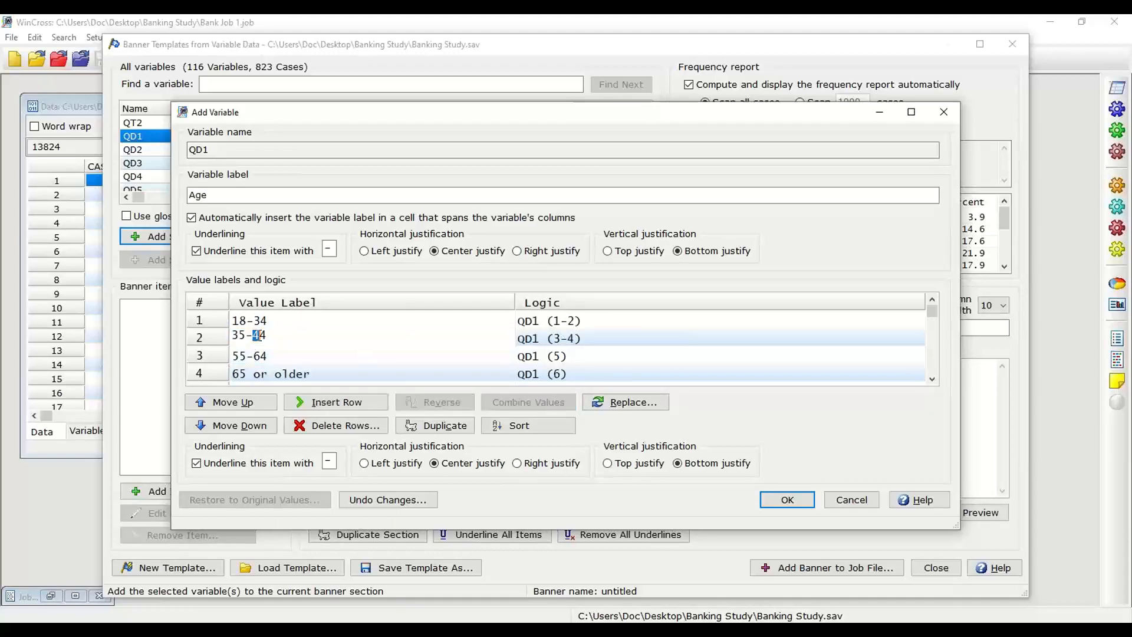
{"action": "type", "text": "5"}
Step: Combine the 55-64 and 65 or older values into one row and label it 55+
{"action": "left_click", "coordinate": [265, 361]}
{"action": "left_click", "coordinate": [265, 371], "text": "shift"}
{"action": "left_click", "coordinate": [528, 401]}
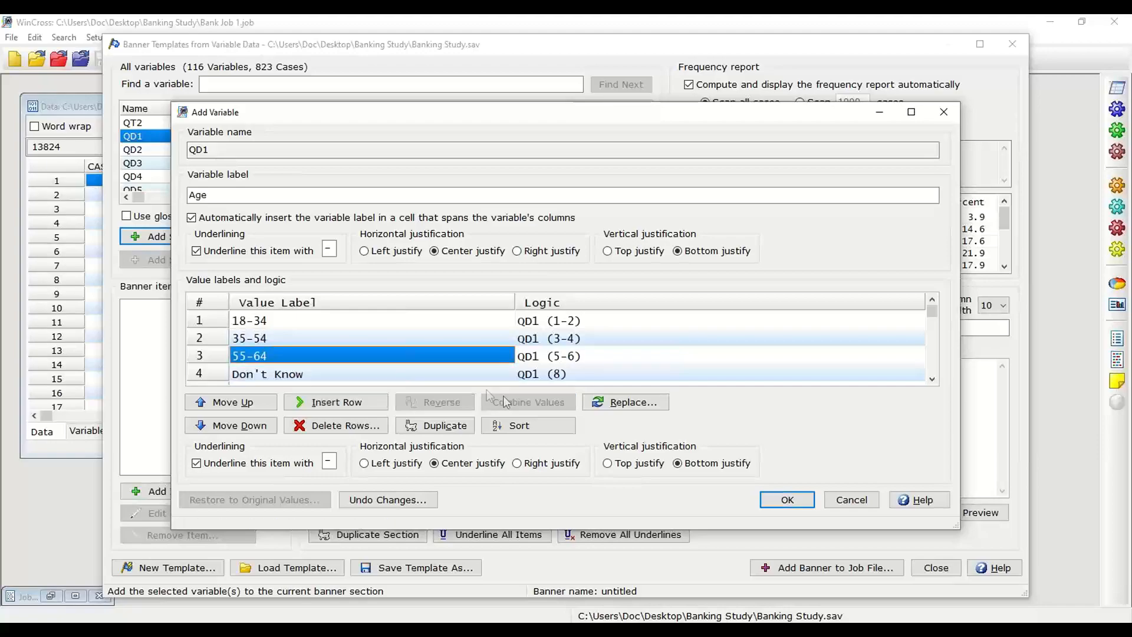
{"action": "type", "text": "55+"}
{"action": "left_click", "coordinate": [399, 343]}
Step: Delete the Don't Know and Refused rows, and add the Age variable to the third section
{"action": "scroll", "coordinate": [400, 347], "scroll_direction": "down", "scroll_amount": 1}
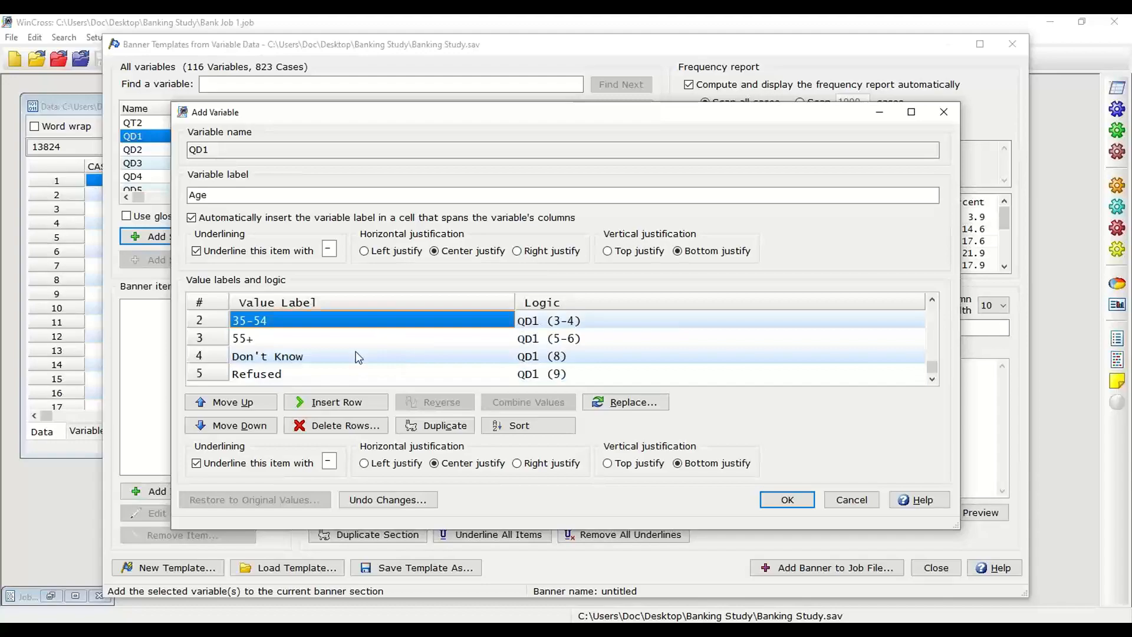
{"action": "left_click_drag", "start_coordinate": [347, 358], "coordinate": [348, 367]}
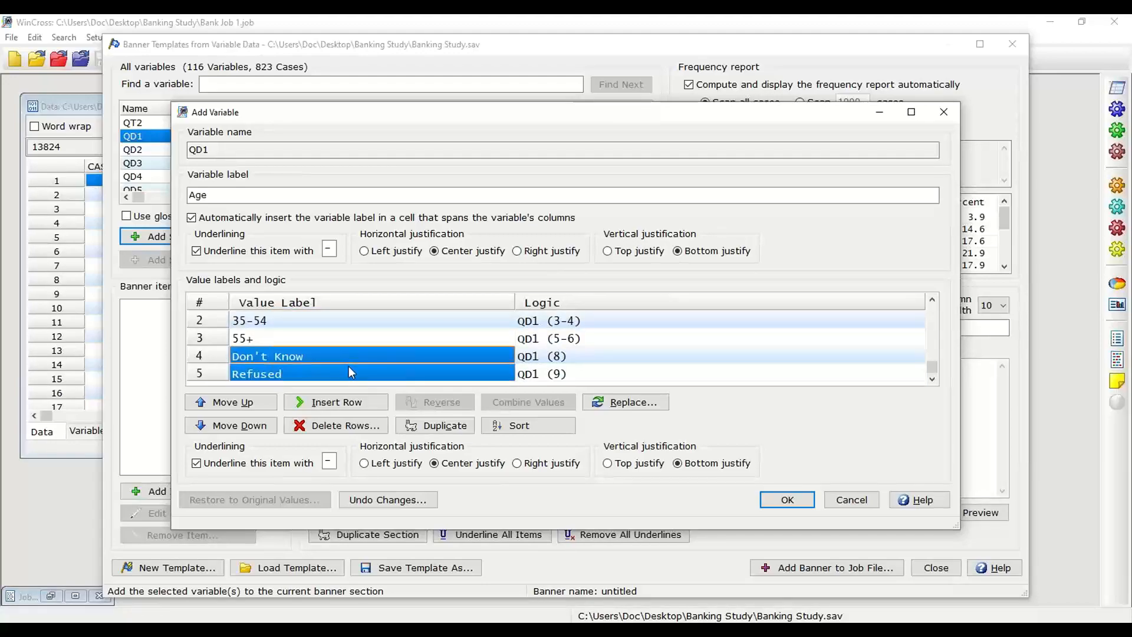
{"action": "left_click", "coordinate": [344, 425]}
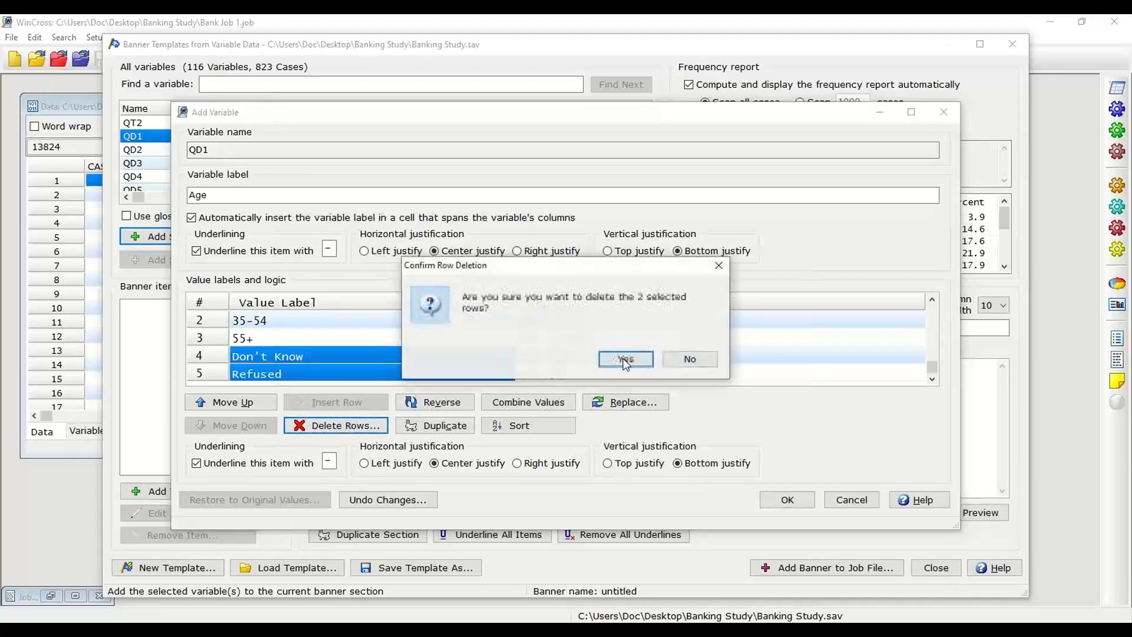
{"action": "left_click", "coordinate": [626, 359]}
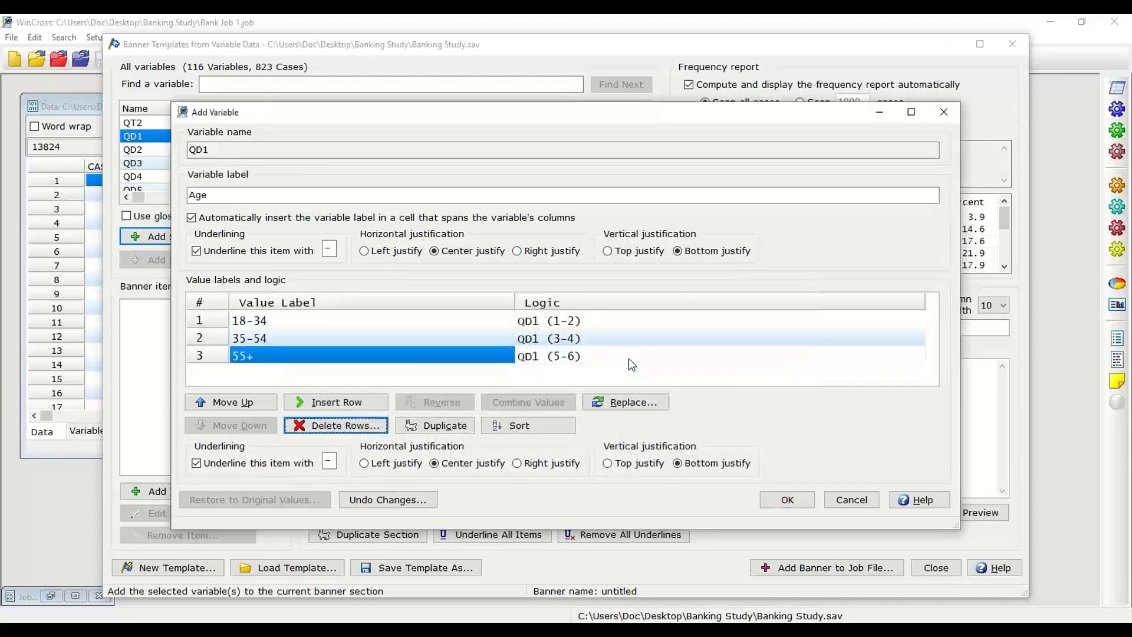
{"action": "left_click", "coordinate": [778, 500]}
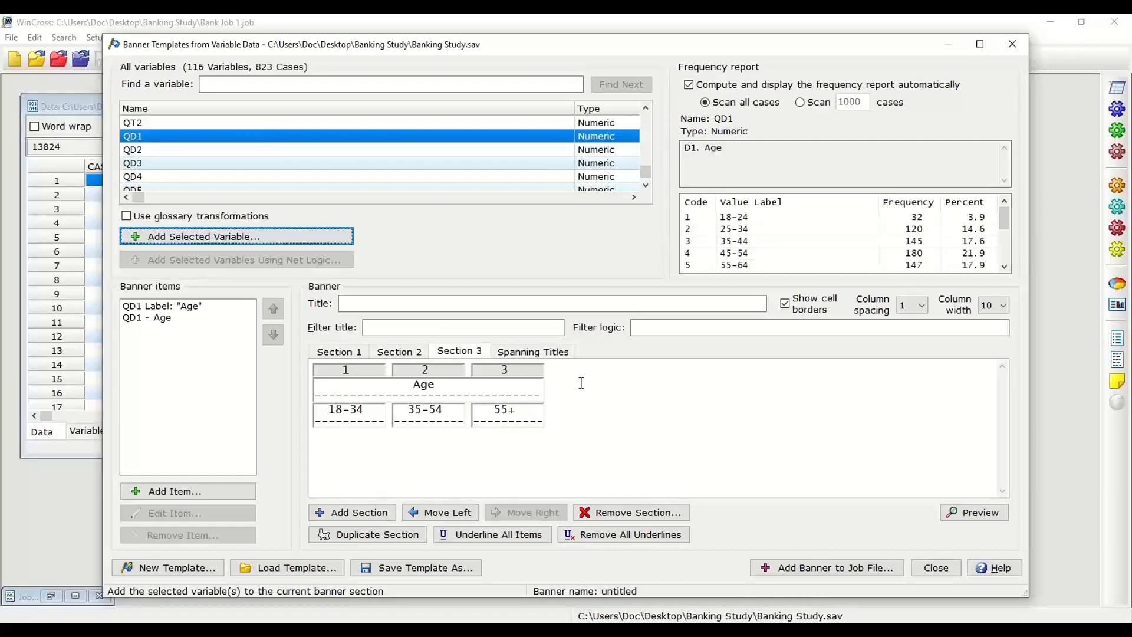
Step: Move the Age section ahead of the REGION section, and remove and reapply the underlines on all banner items
{"action": "left_click", "coordinate": [442, 513]}
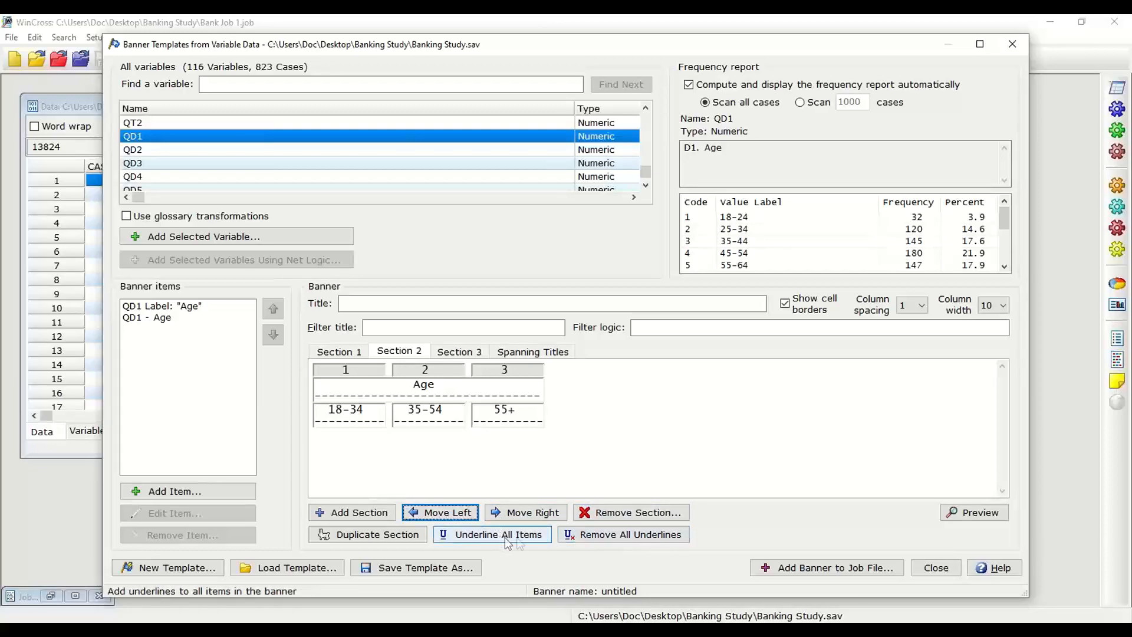
{"action": "left_click", "coordinate": [590, 536]}
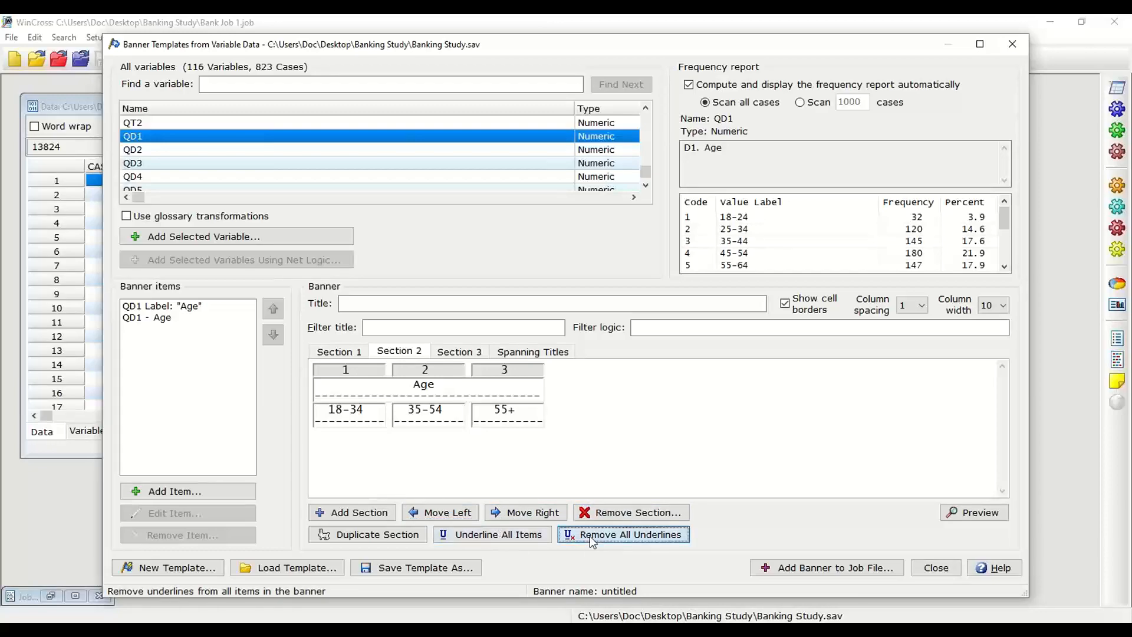
{"action": "left_click", "coordinate": [496, 541]}
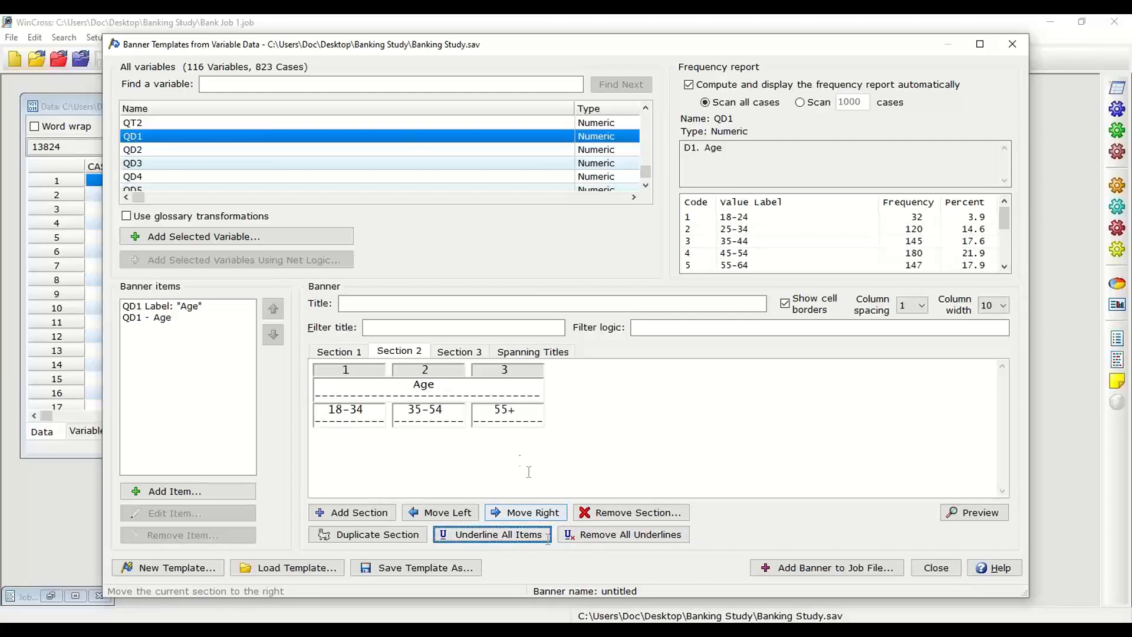
Step: Review the banner sections and change the column label of the third section from all capitals to Region
{"action": "left_click", "coordinate": [345, 354]}
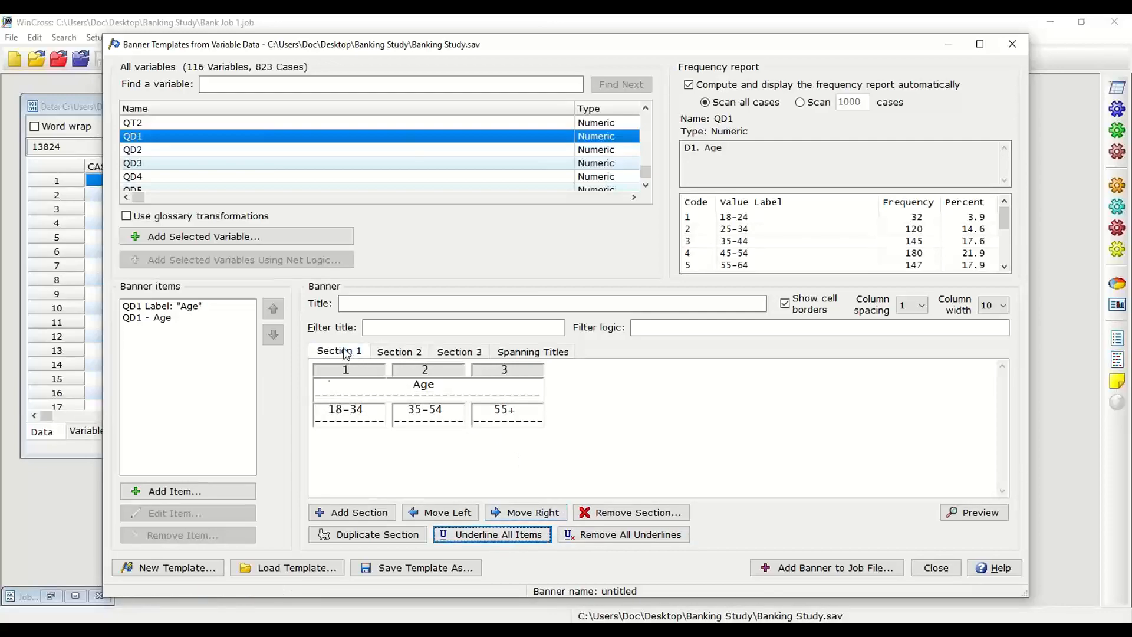
{"action": "left_click", "coordinate": [399, 352]}
{"action": "left_click", "coordinate": [460, 353]}
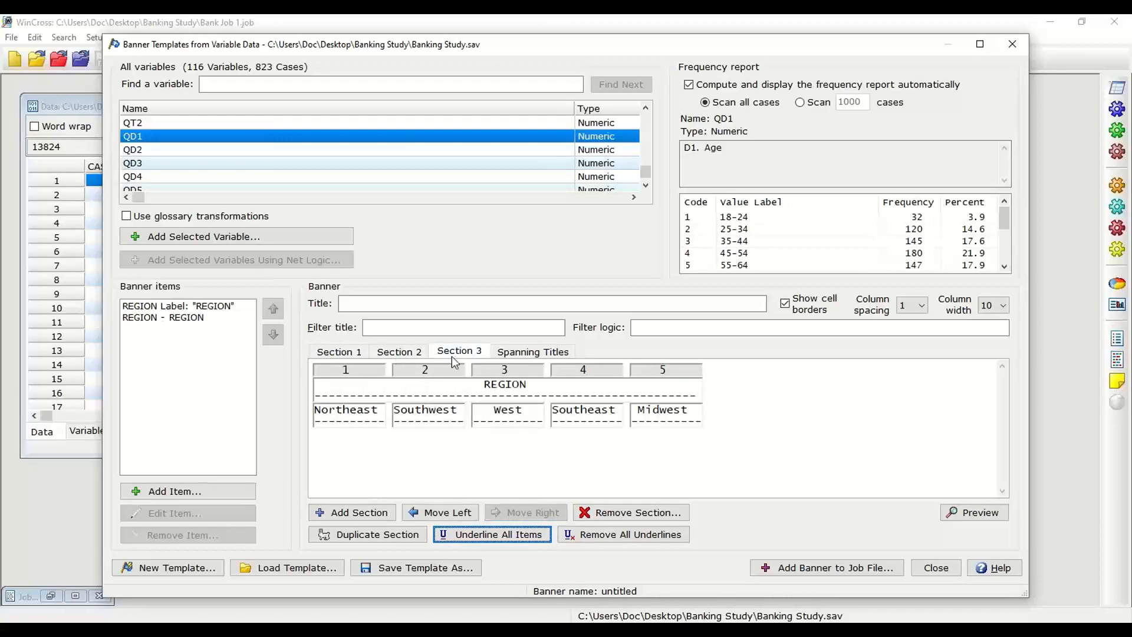
{"action": "left_click", "coordinate": [492, 387]}
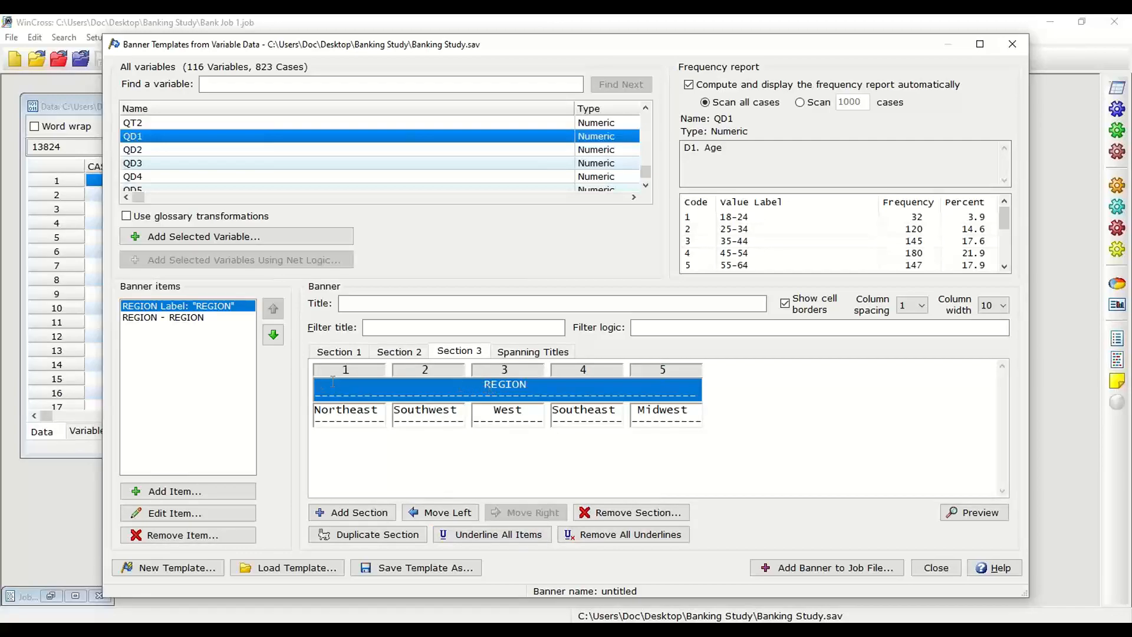
{"action": "left_click", "coordinate": [167, 515]}
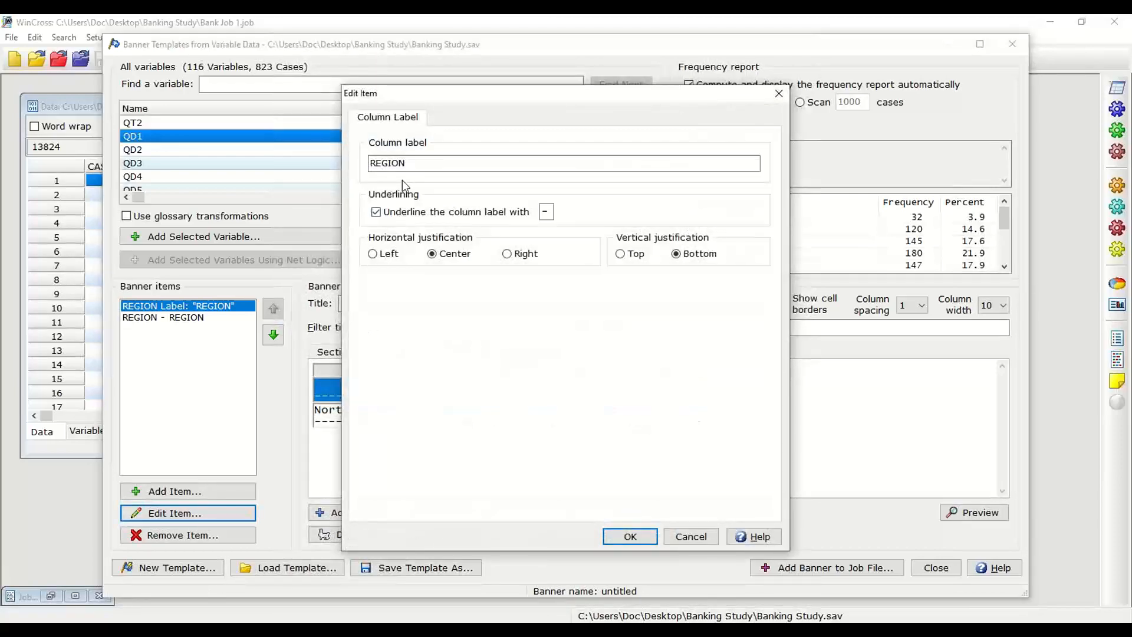
{"action": "type", "text": "Region"}
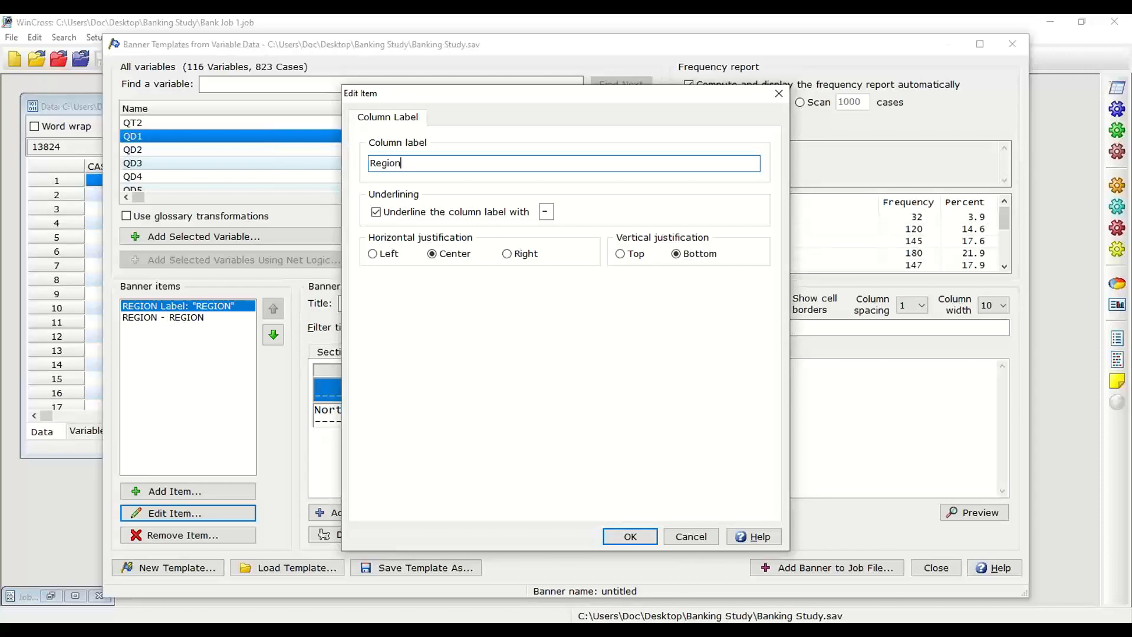
{"action": "left_click", "coordinate": [630, 537]}
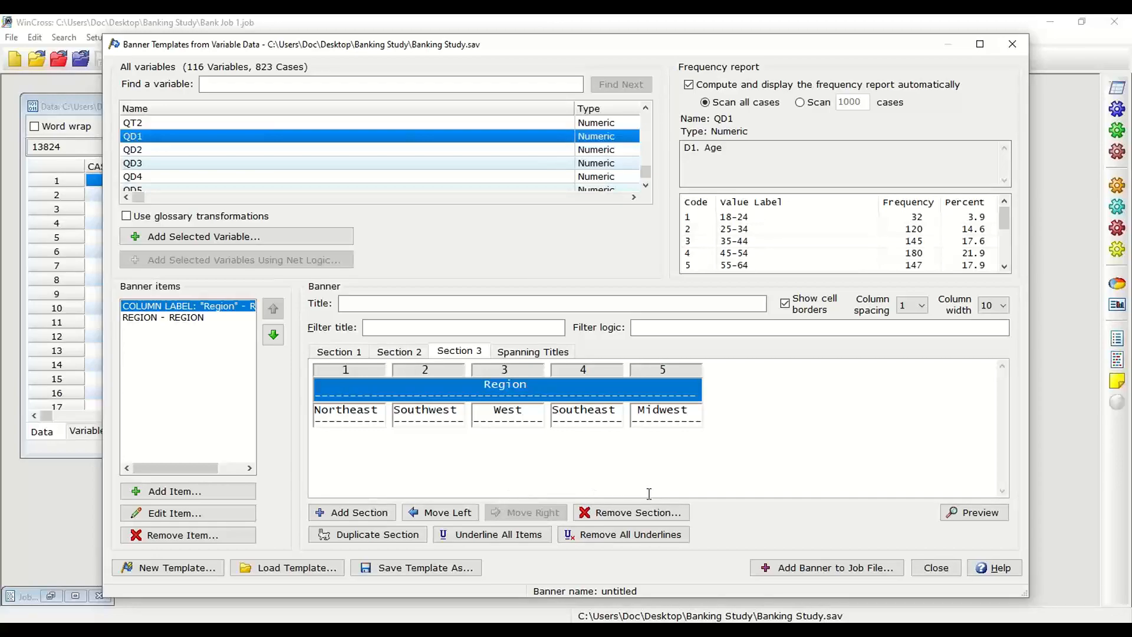
Step: Add the banner to the job file as Banner Temp Example and close the banner template window without saving a template
{"action": "left_click", "coordinate": [812, 569]}
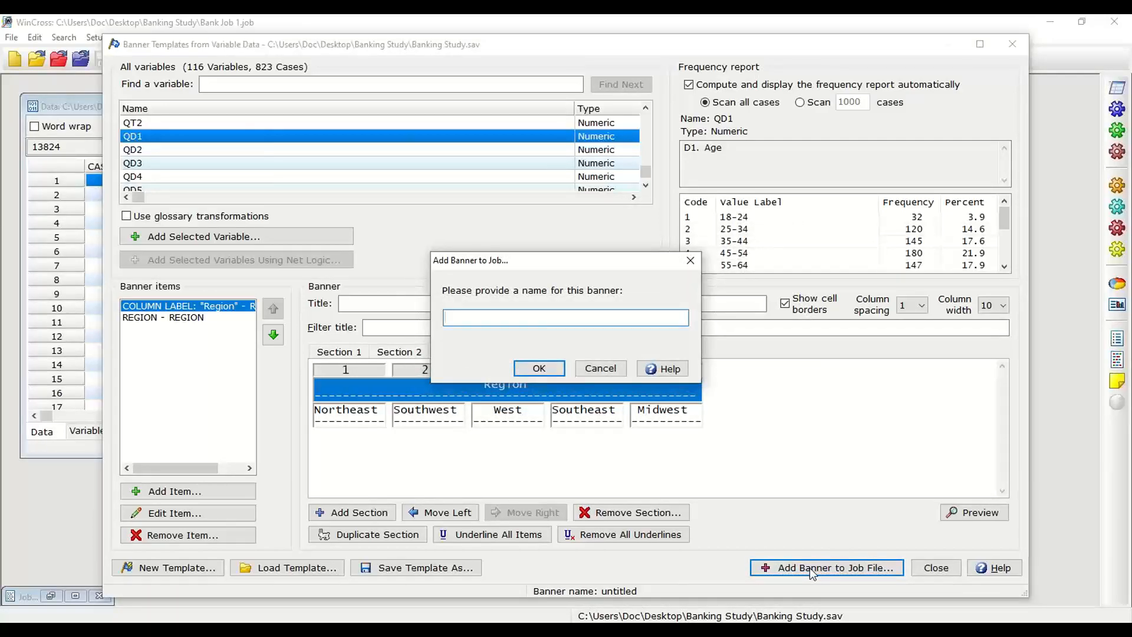
{"action": "type", "text": "Banner Temp Example"}
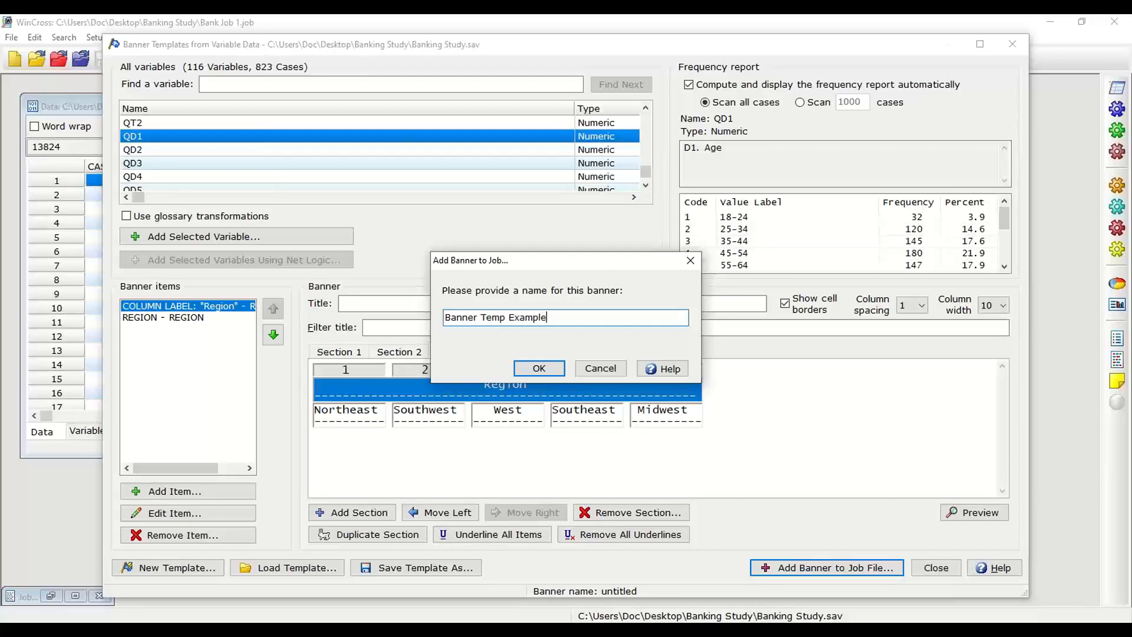
{"action": "left_click", "coordinate": [539, 369]}
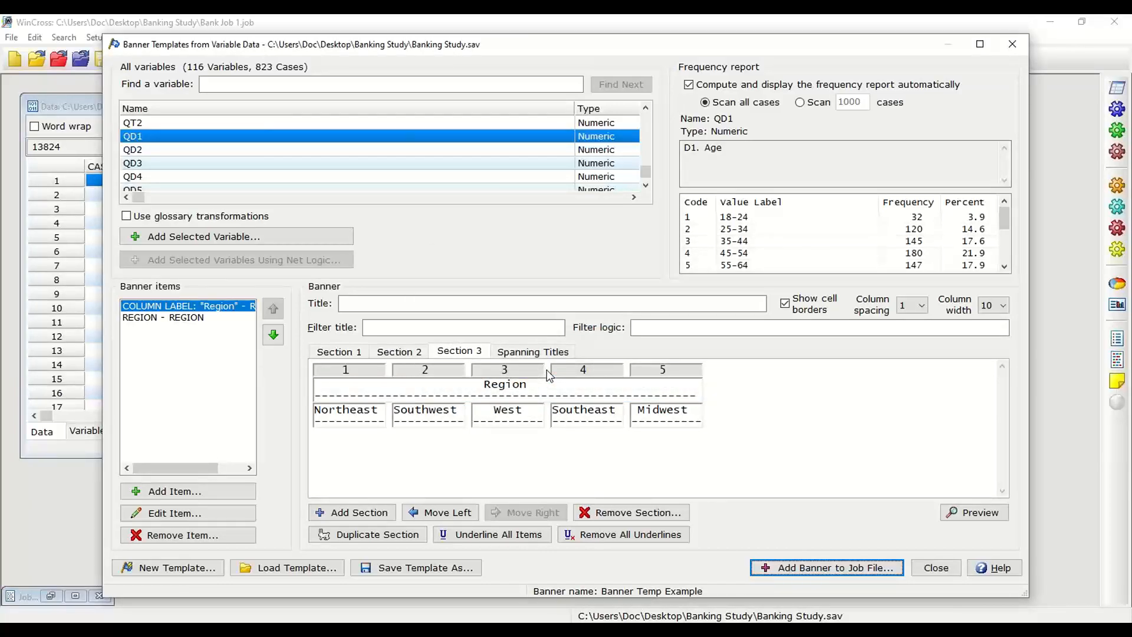
{"action": "left_click", "coordinate": [938, 568]}
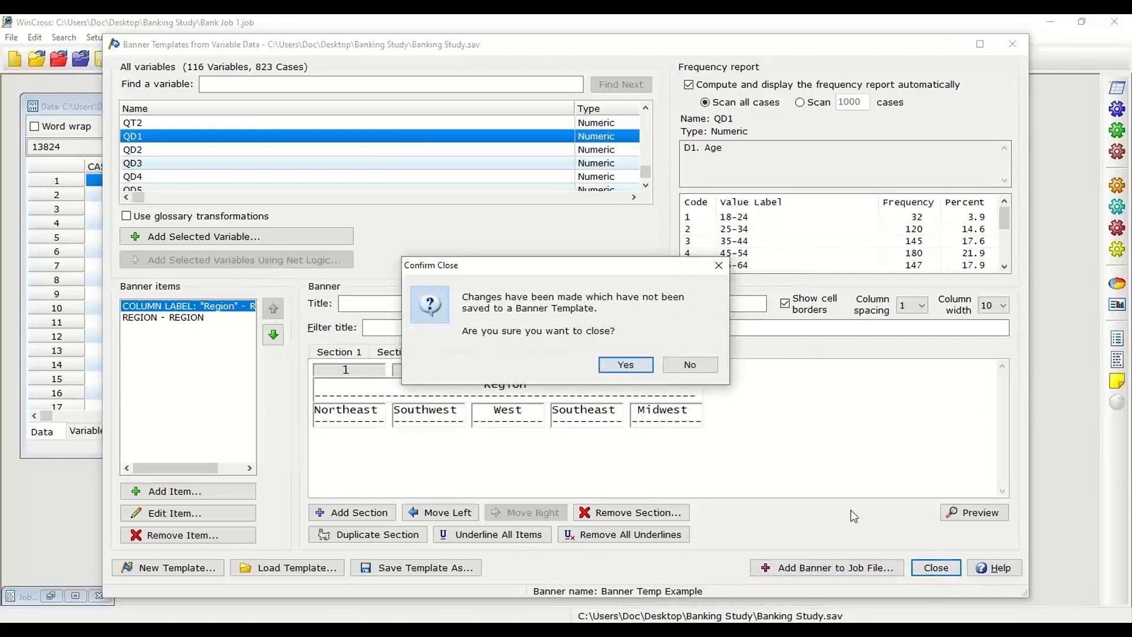
{"action": "left_click", "coordinate": [626, 365]}
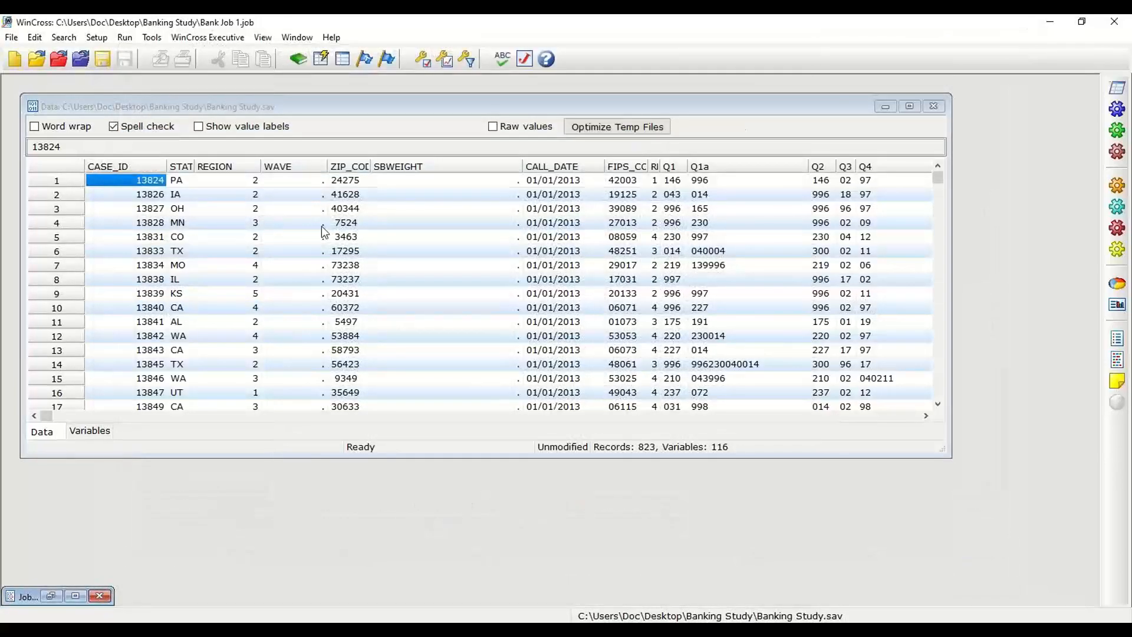
Step: Open Banner Temp Example for editing from the job's banner setup
{"action": "left_click", "coordinate": [105, 37]}
{"action": "left_click", "coordinate": [131, 193]}
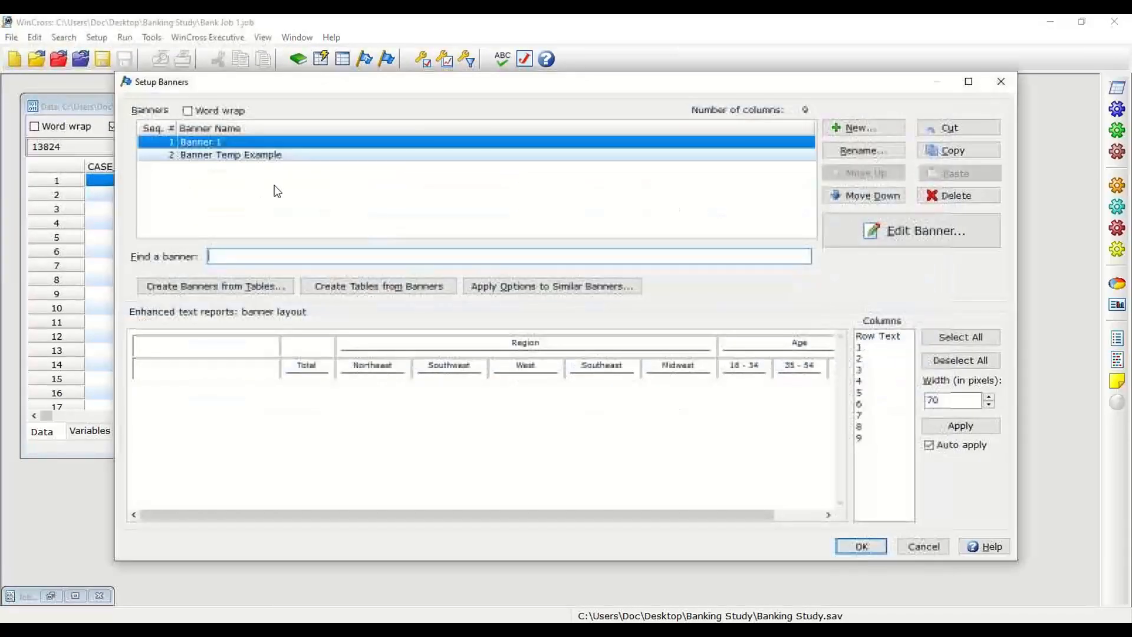
{"action": "left_click", "coordinate": [243, 156]}
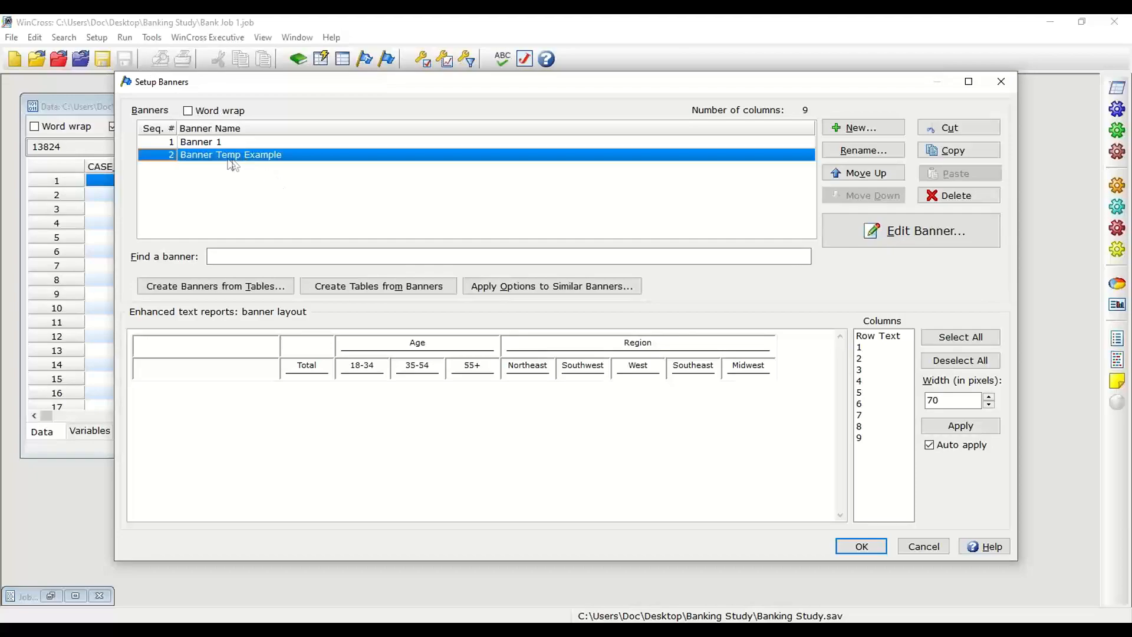
{"action": "left_click", "coordinate": [913, 232]}
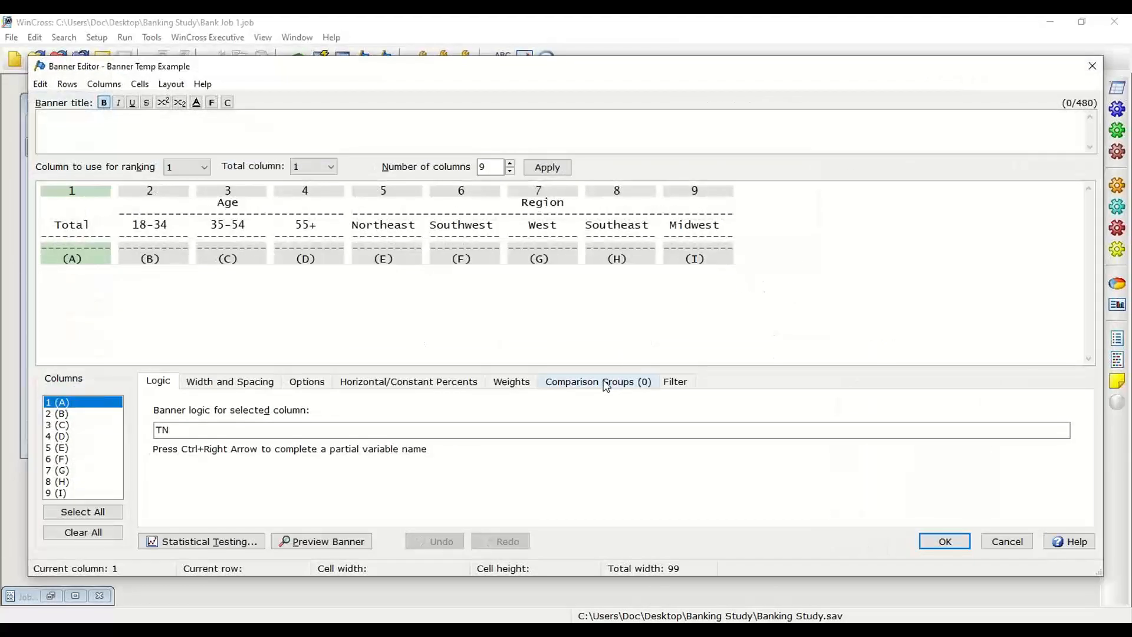
Step: Add two comparison groups to the banner, one for the three Age columns and one for the five Region columns, and accept the changes
{"action": "left_click", "coordinate": [606, 385]}
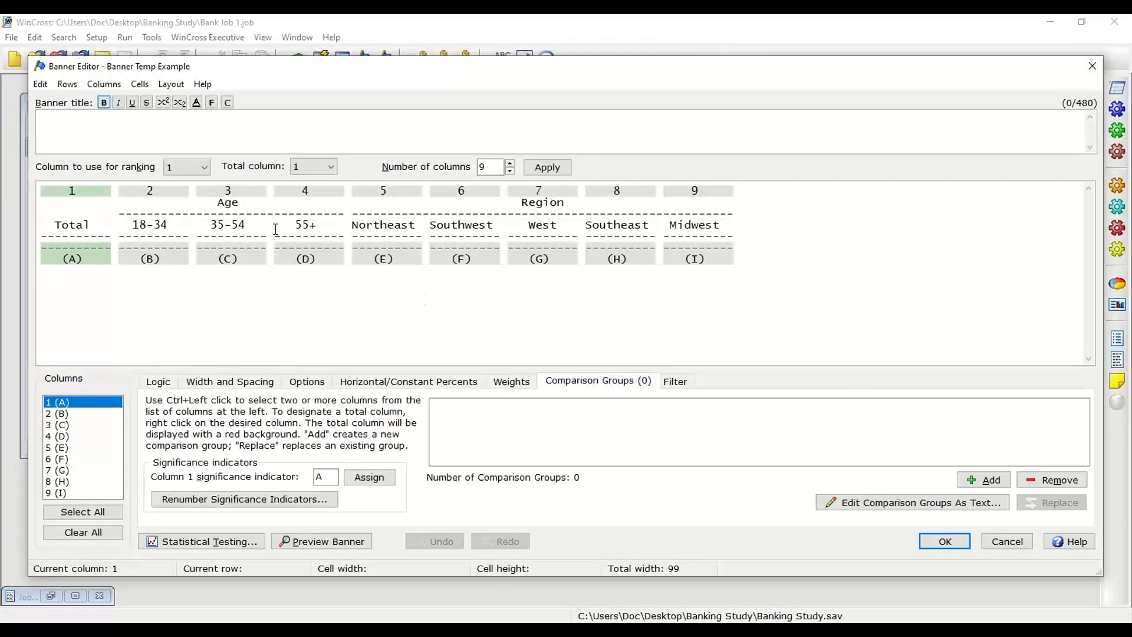
{"action": "left_click", "coordinate": [174, 216]}
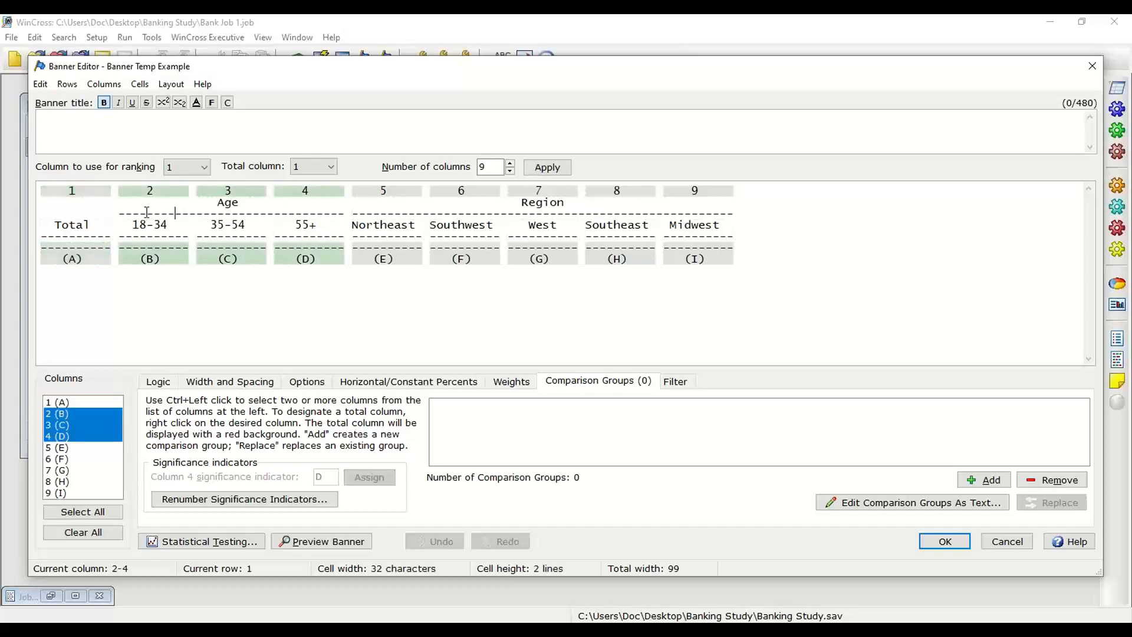
{"action": "left_click", "coordinate": [986, 480]}
{"action": "left_click", "coordinate": [546, 214]}
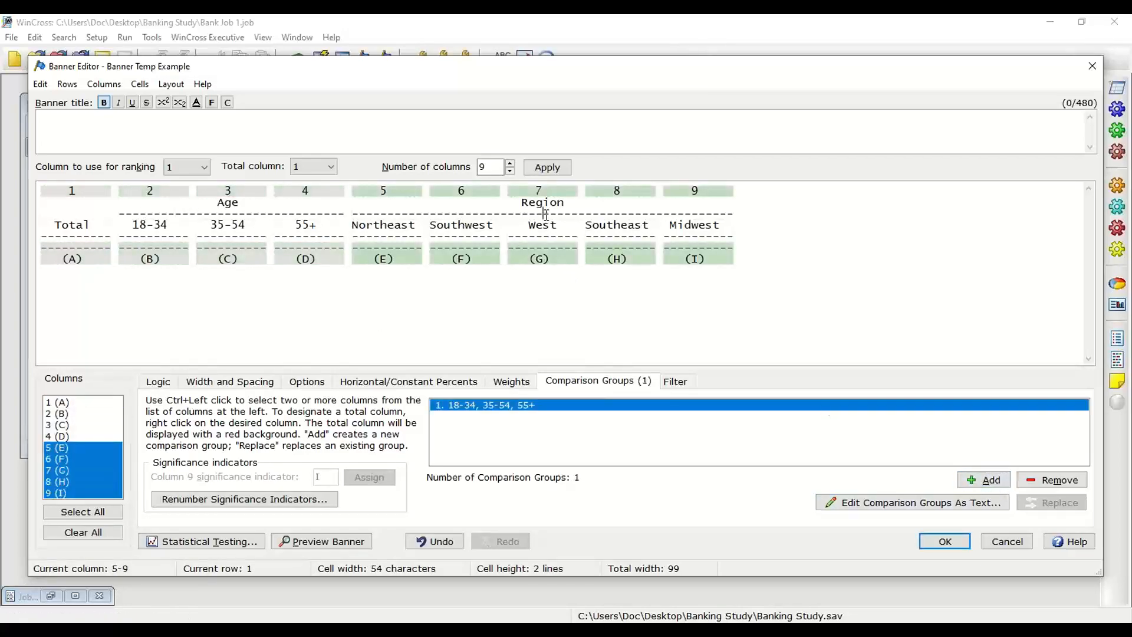
{"action": "left_click", "coordinate": [972, 483]}
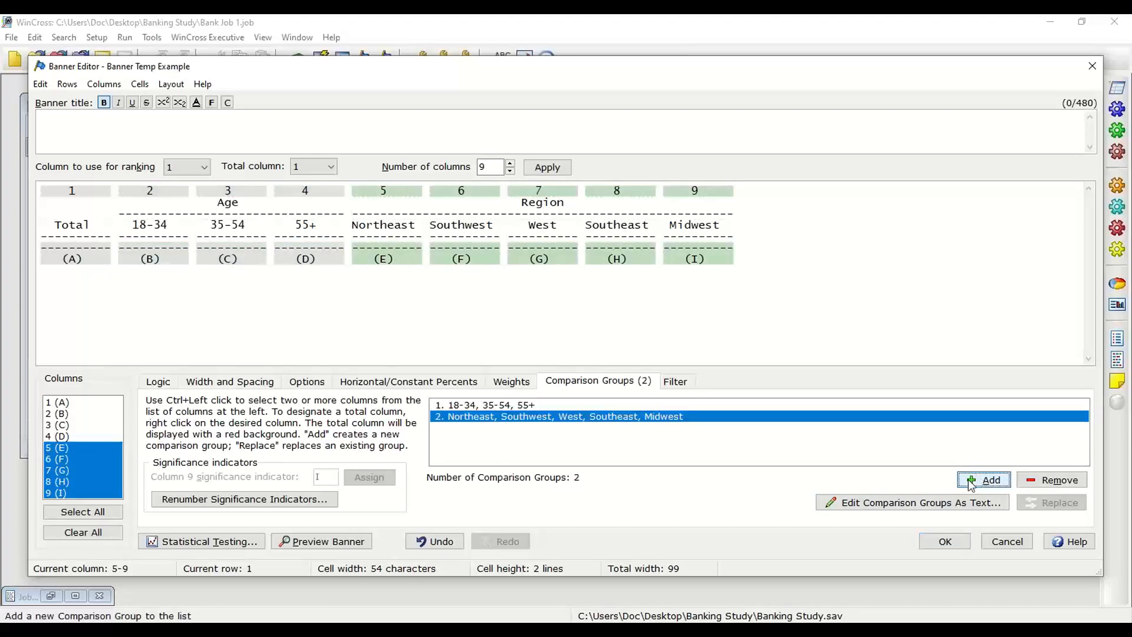
{"action": "left_click", "coordinate": [941, 543]}
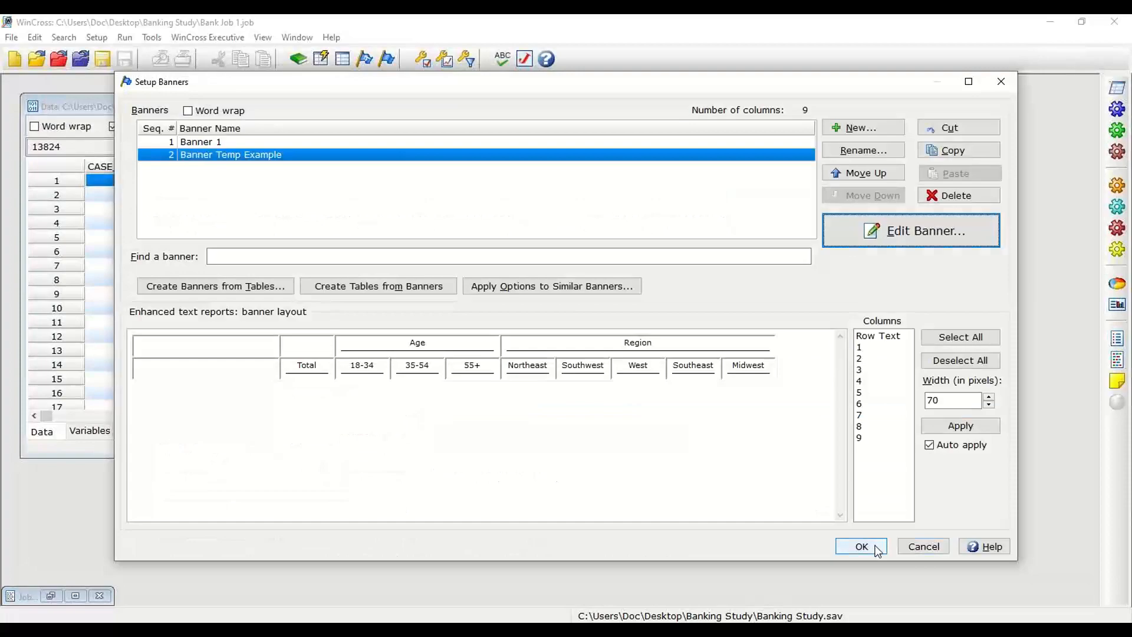
{"action": "left_click", "coordinate": [861, 547]}
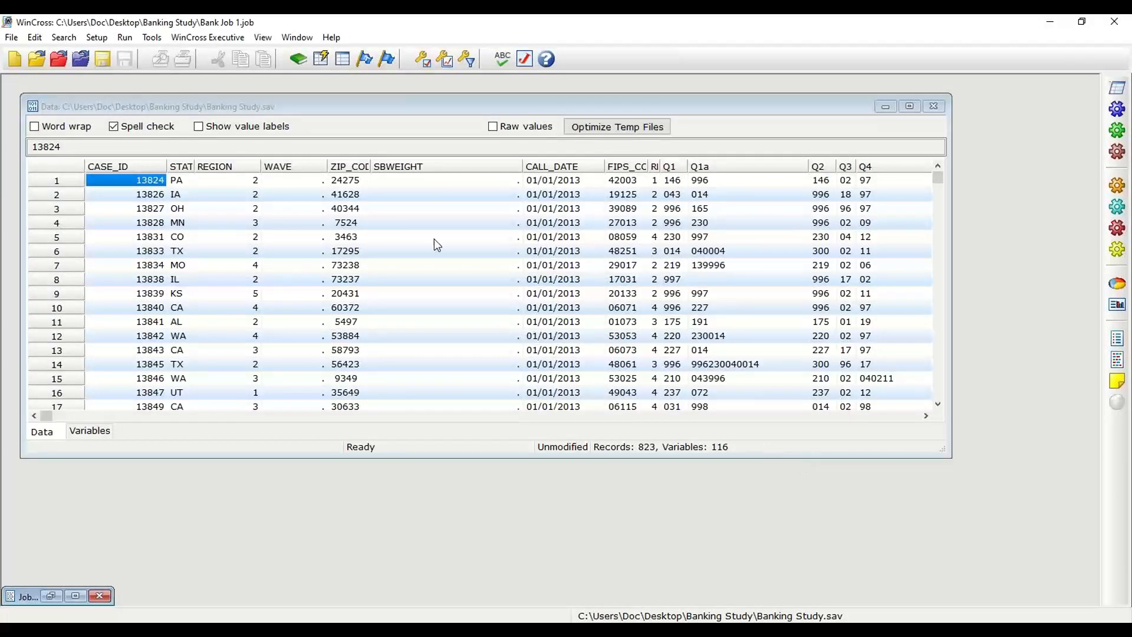
Step: Run the tables QD1 through Q1_8 against Banner Temp Example only, with Banner 1 deselected
{"action": "left_click", "coordinate": [125, 37]}
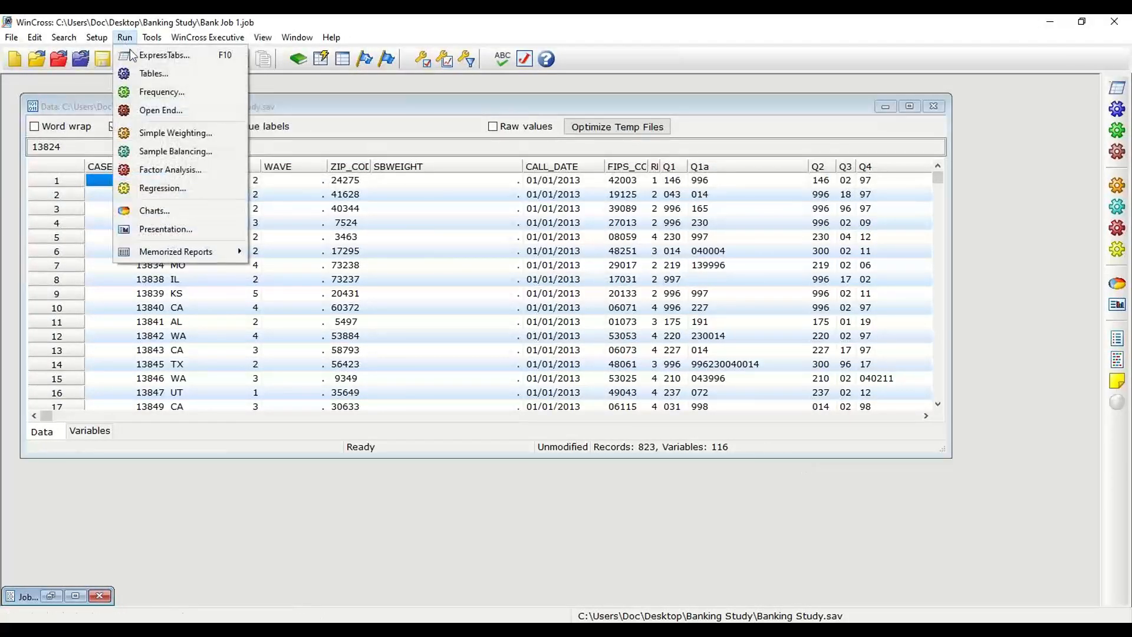
{"action": "left_click", "coordinate": [154, 73]}
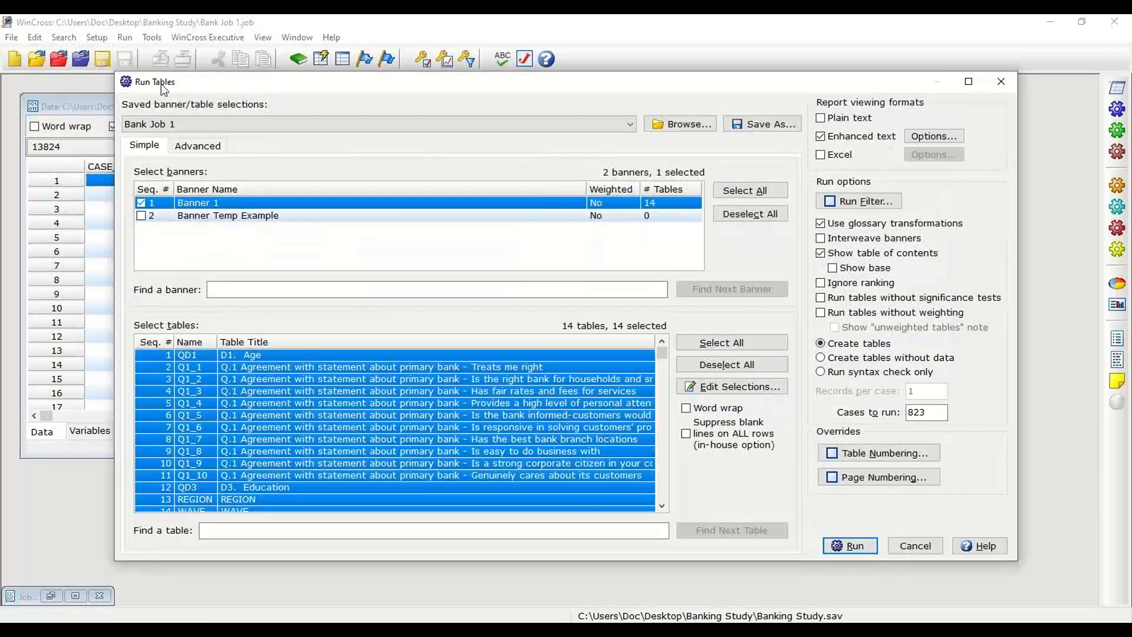
{"action": "left_click", "coordinate": [727, 219]}
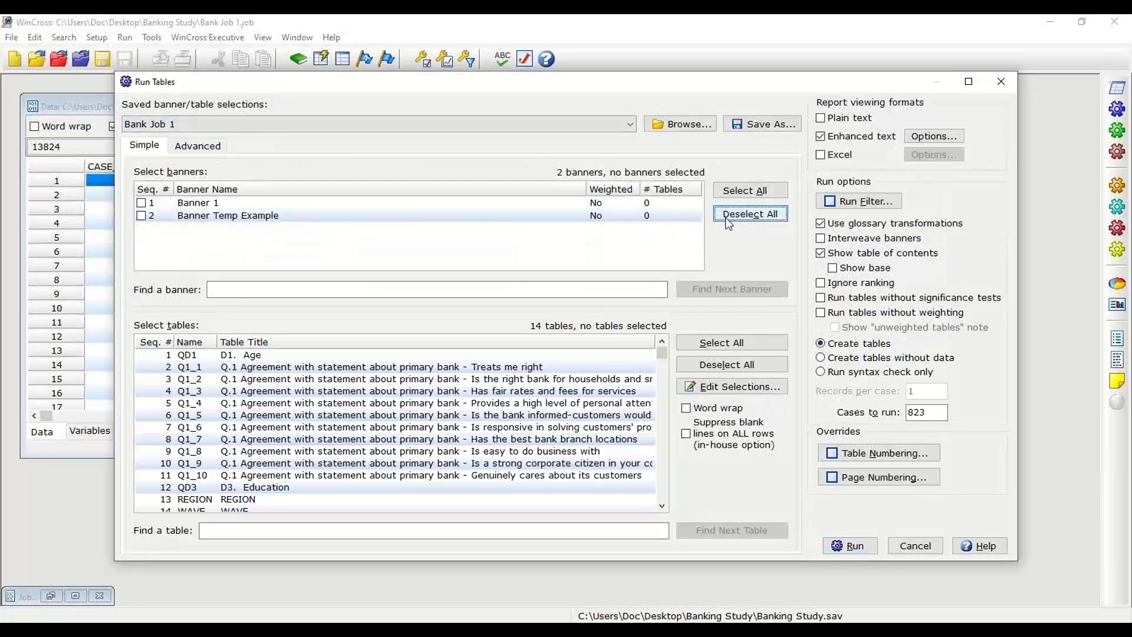
{"action": "left_click", "coordinate": [234, 216]}
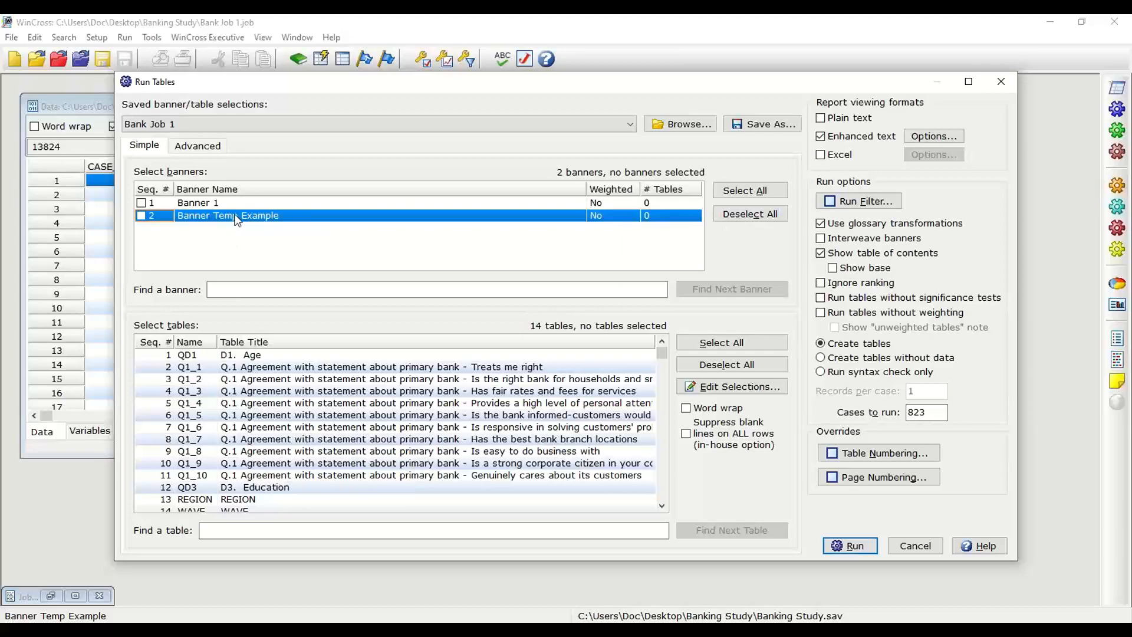
{"action": "left_click_drag", "start_coordinate": [237, 355], "coordinate": [279, 452]}
{"action": "left_click", "coordinate": [847, 547]}
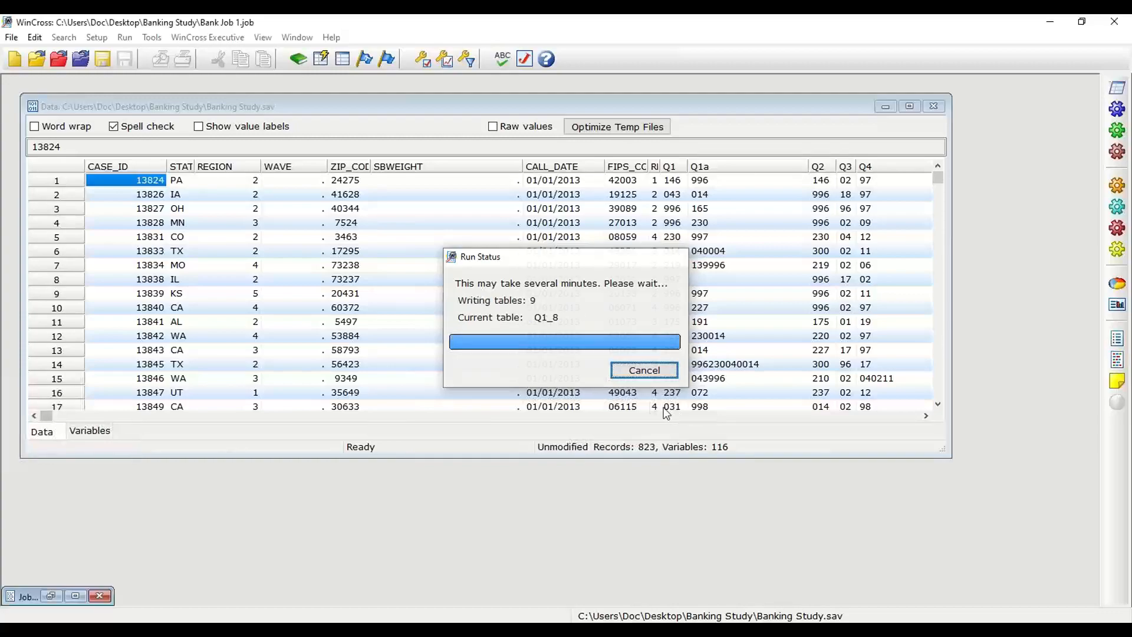
Step: Examine the D1. Age table in the report, including its banner columns, significance letters and comparison group footnotes
{"action": "scroll", "coordinate": [614, 354], "scroll_direction": "down", "scroll_amount": 2}
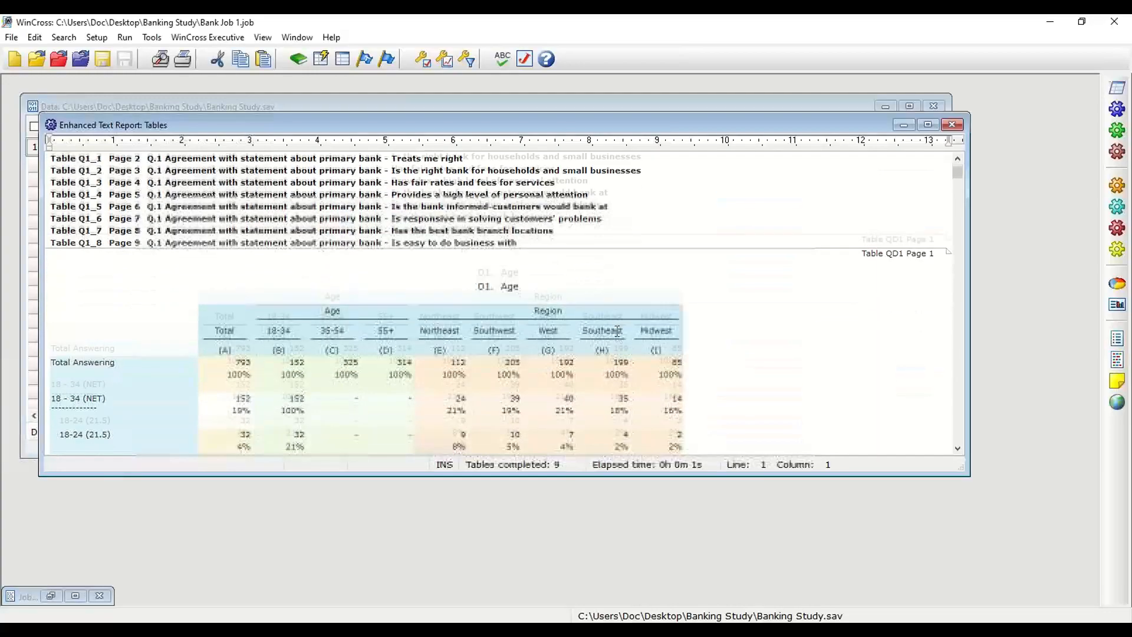
{"action": "scroll", "coordinate": [617, 330], "scroll_direction": "down", "scroll_amount": 5}
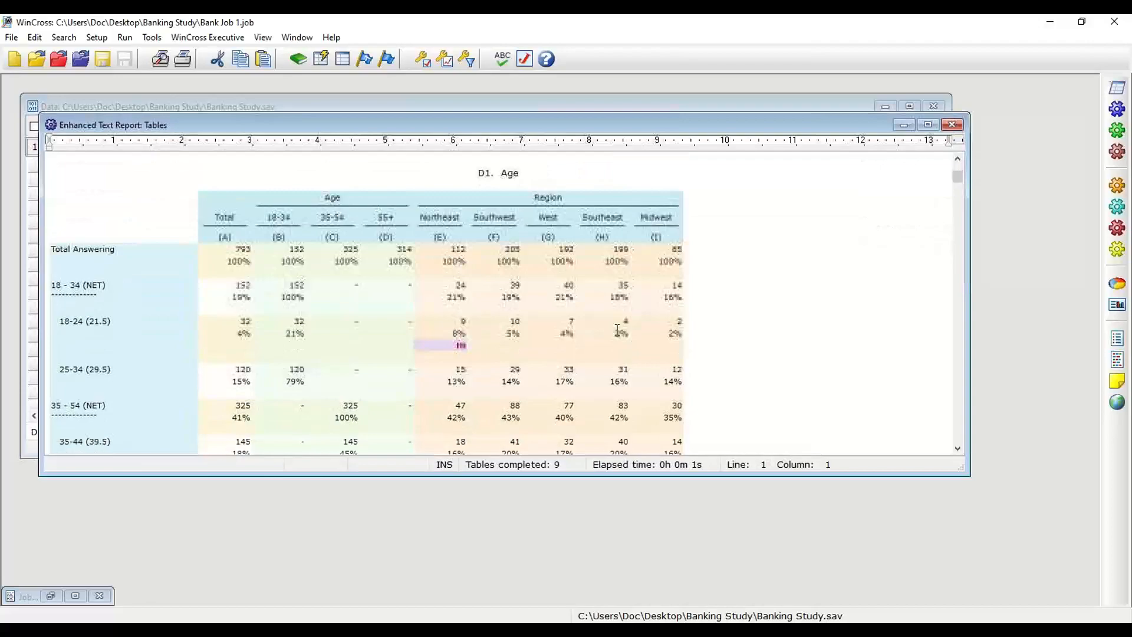
{"action": "scroll", "coordinate": [617, 330], "scroll_direction": "down", "scroll_amount": 1}
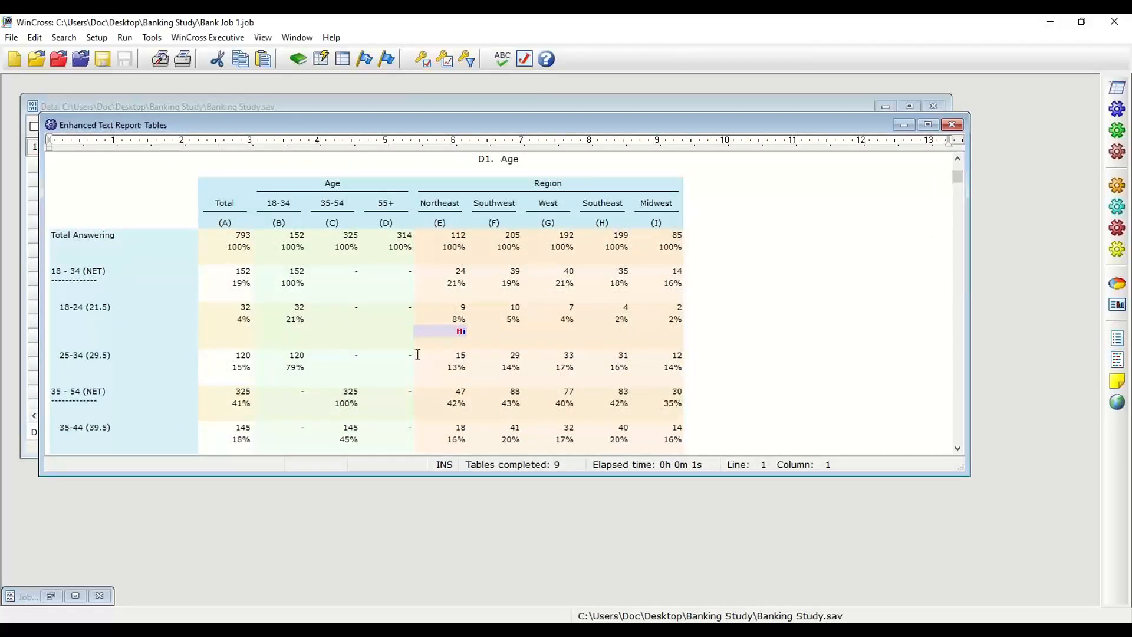
{"action": "scroll", "coordinate": [389, 348], "scroll_direction": "down", "scroll_amount": 5}
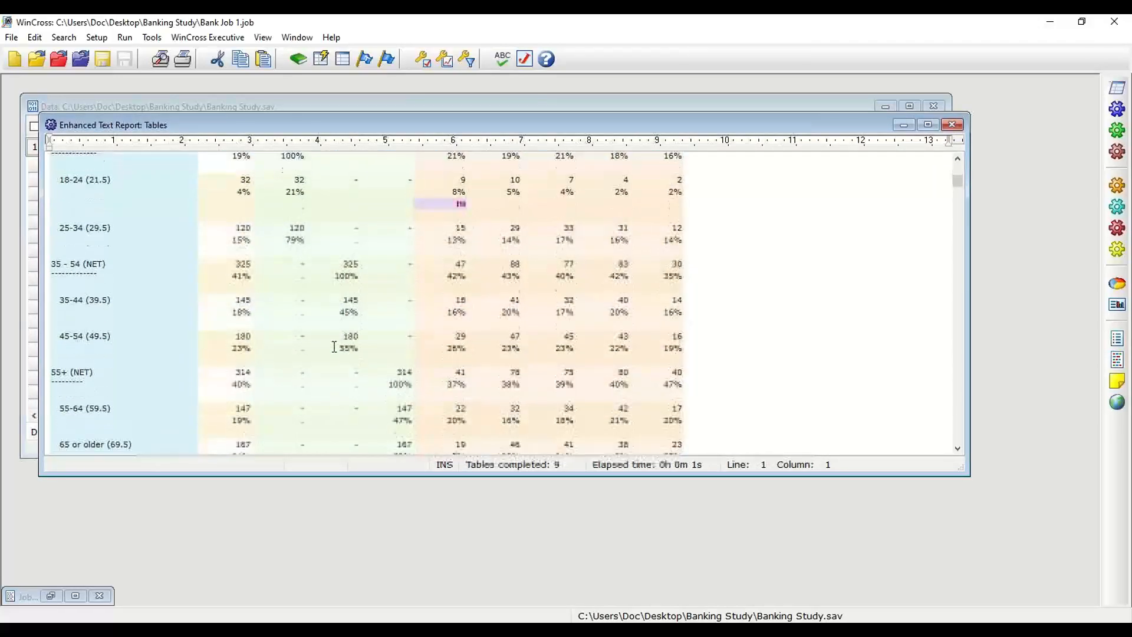
{"action": "scroll", "coordinate": [337, 352], "scroll_direction": "down", "scroll_amount": 5}
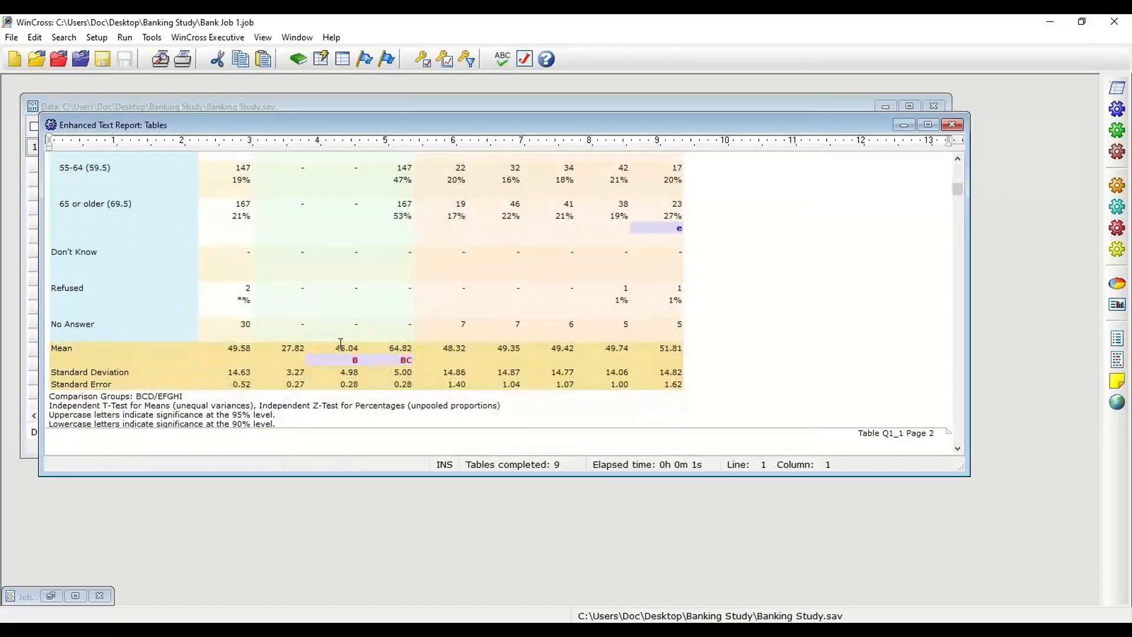